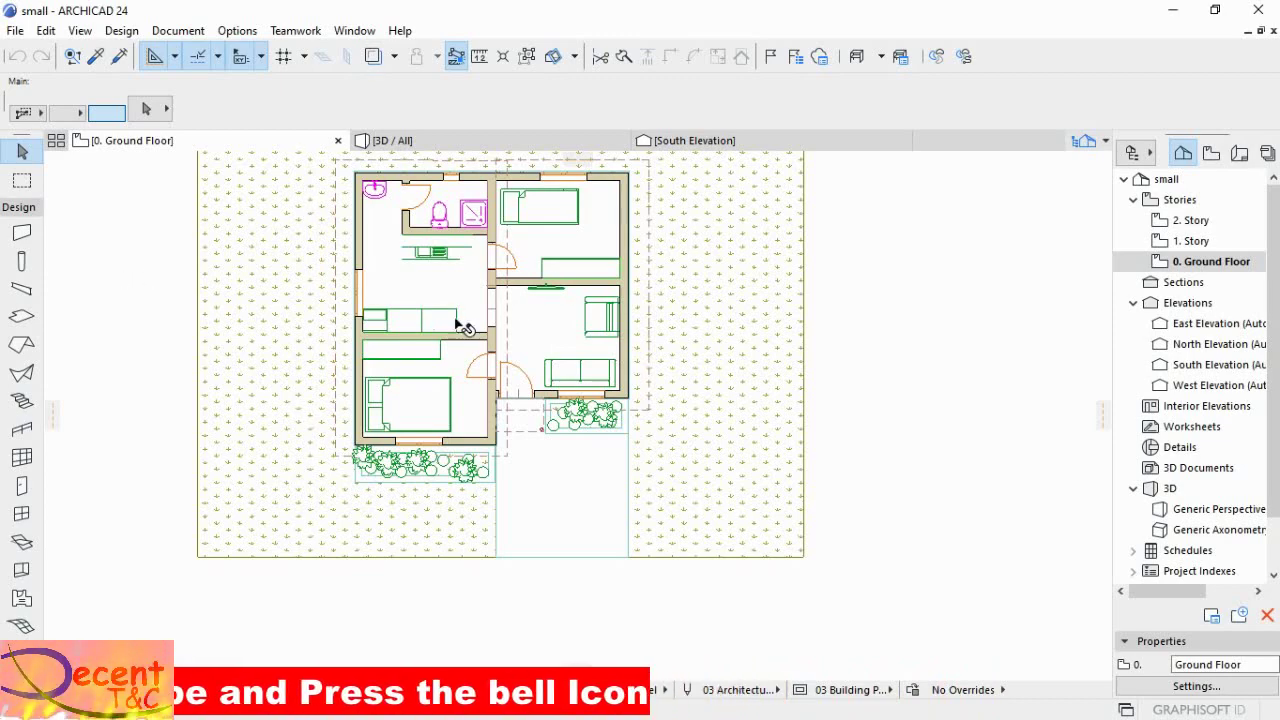
- Zoom in and out on the ground floor plan to look over the furnished house layout
{"action": "scroll", "coordinate": [430, 328], "scroll_direction": "down", "scroll_amount": 2}
{"action": "scroll", "coordinate": [435, 333], "scroll_direction": "up", "scroll_amount": 4}
{"action": "scroll", "coordinate": [435, 333], "scroll_direction": "down", "scroll_amount": 2}
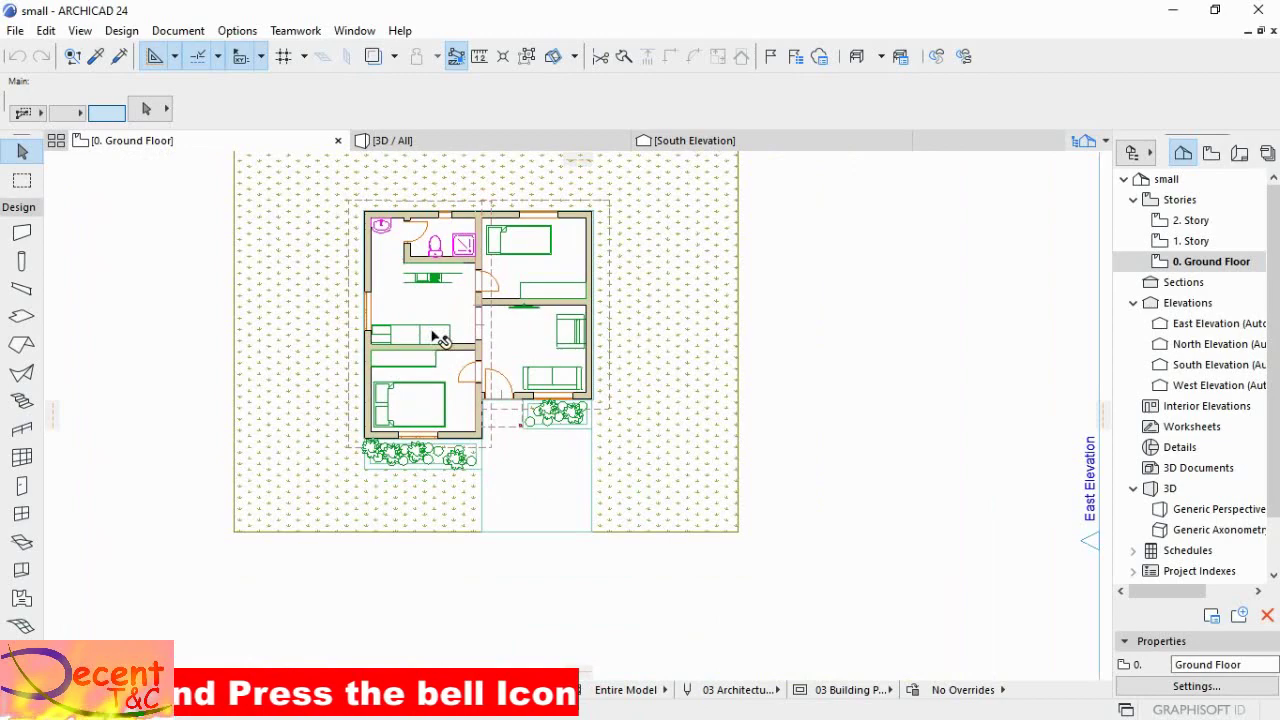
{"action": "scroll", "coordinate": [434, 337], "scroll_direction": "up", "scroll_amount": 1}
{"action": "scroll", "coordinate": [433, 342], "scroll_direction": "up", "scroll_amount": 1}
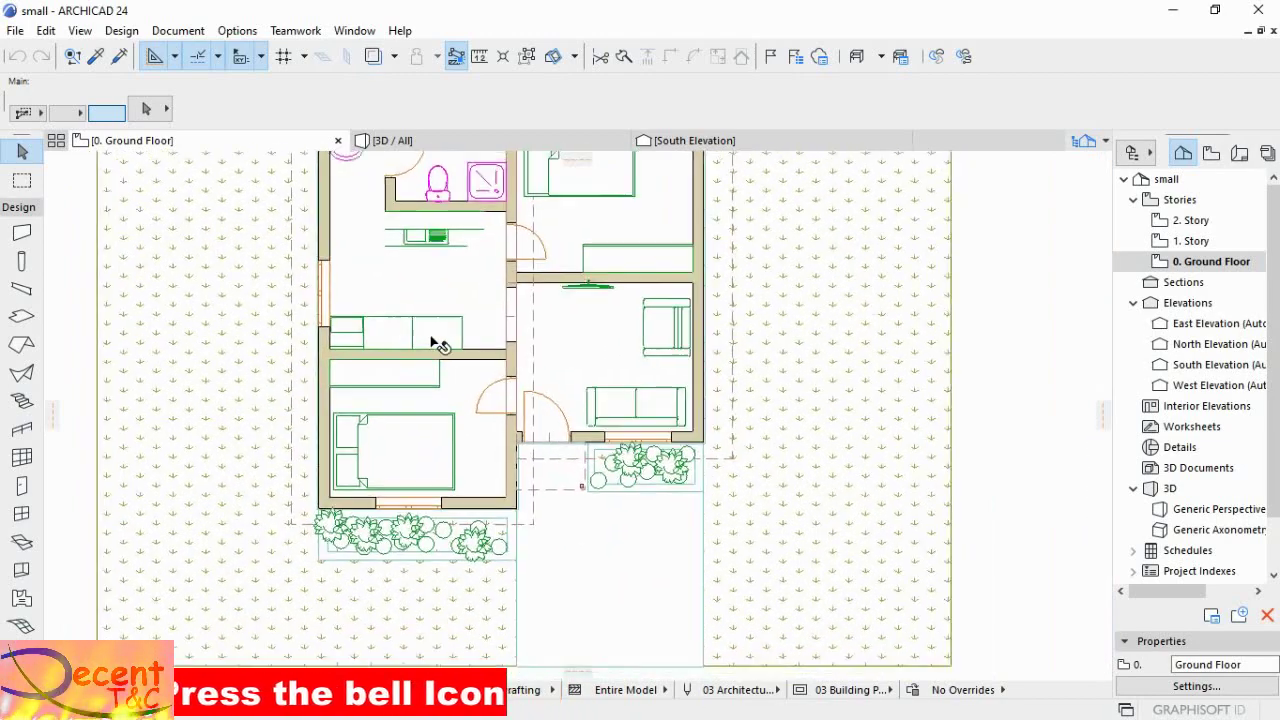
{"action": "scroll", "coordinate": [436, 338], "scroll_direction": "down", "scroll_amount": 2}
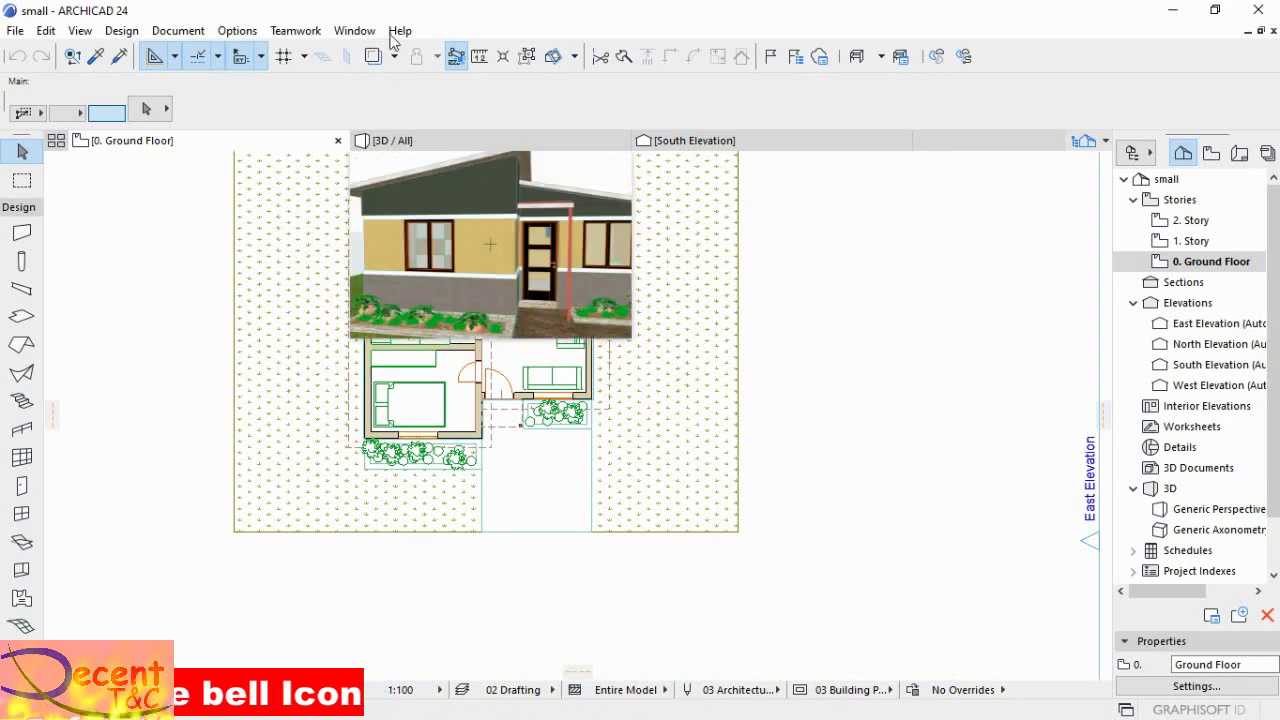
- Show the house's front facade in the 3D view and zoom around it
{"action": "left_click", "coordinate": [403, 143]}
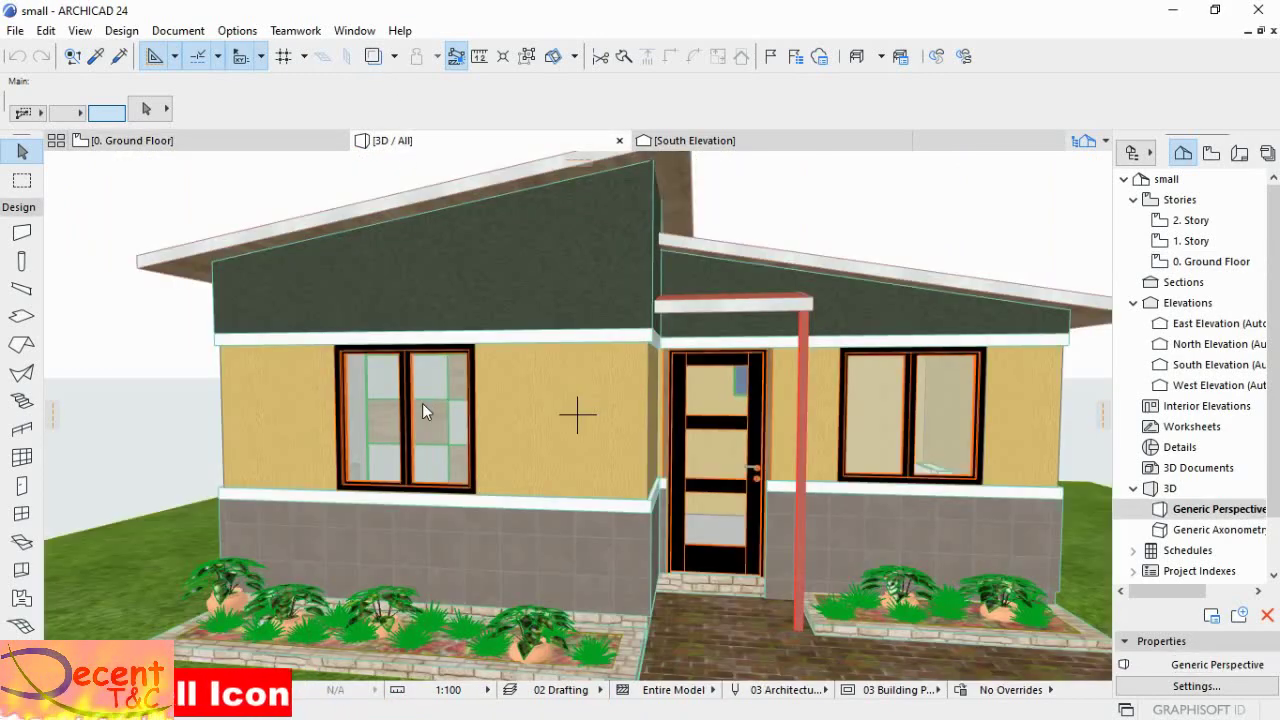
{"action": "scroll", "coordinate": [422, 404], "scroll_direction": "up", "scroll_amount": 2}
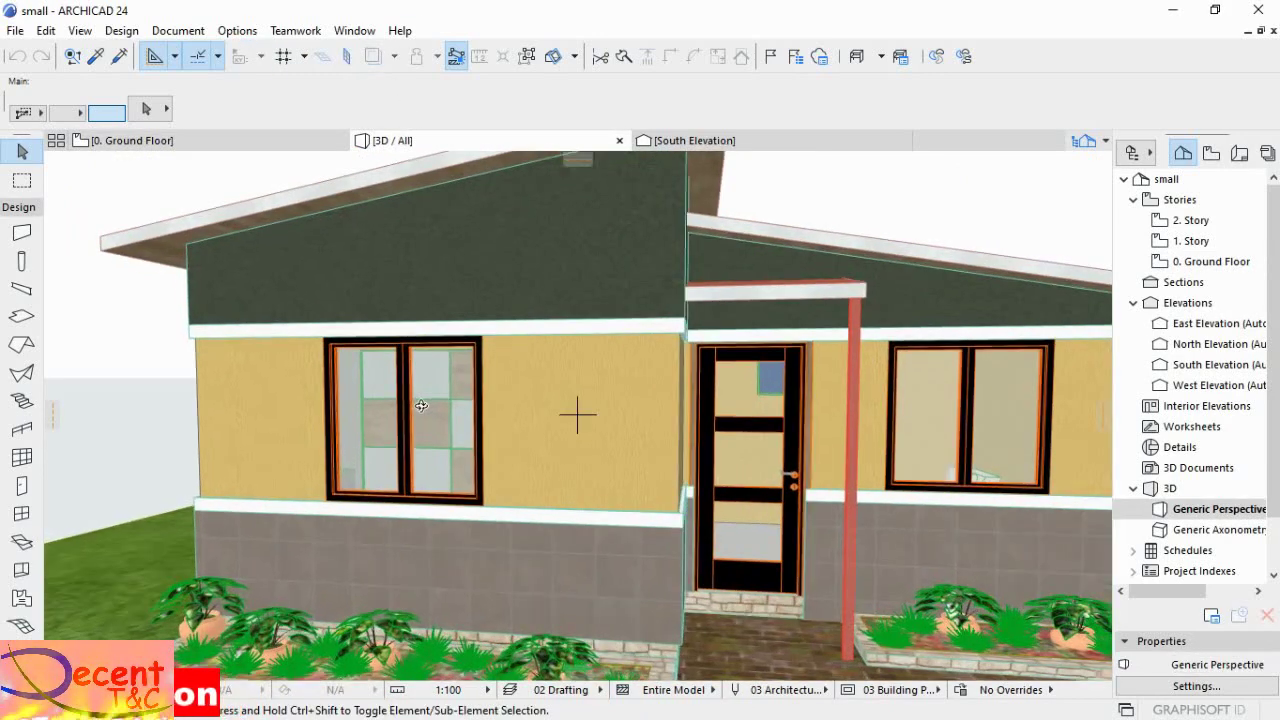
{"action": "scroll", "coordinate": [421, 405], "scroll_direction": "down", "scroll_amount": 1}
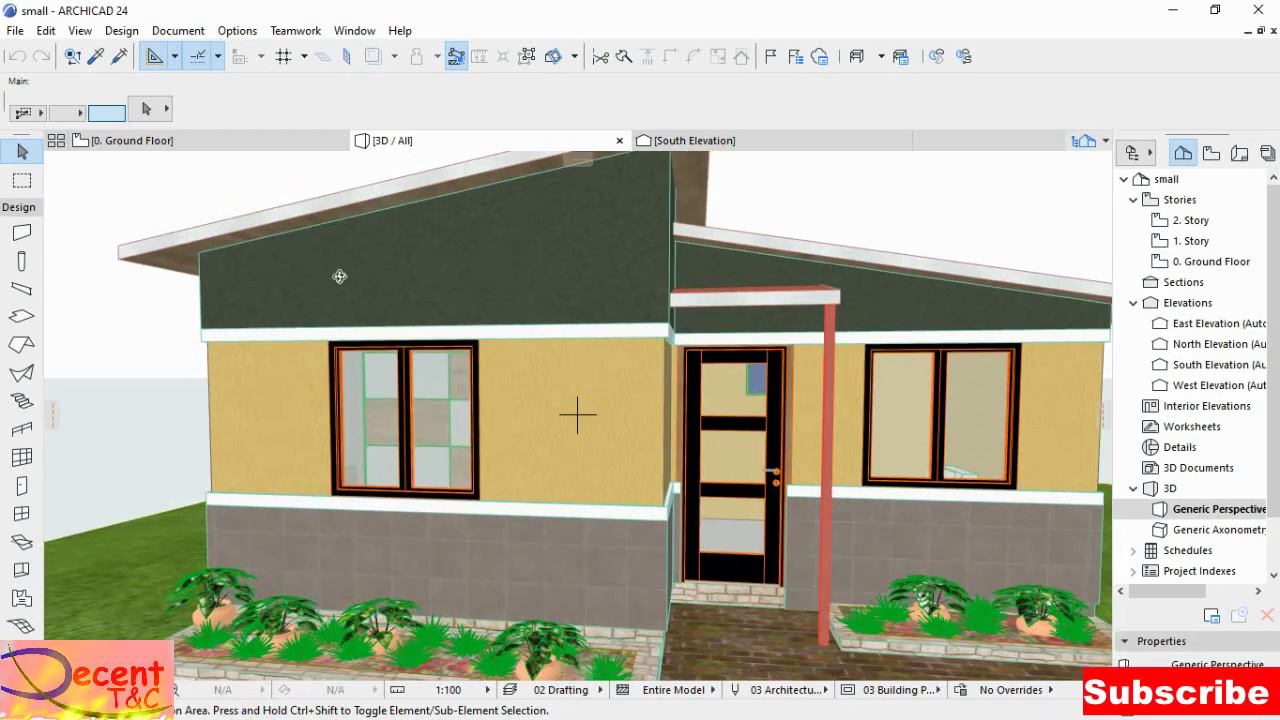
- Return to the 0. Ground Floor plan and zoom around it
{"action": "left_click", "coordinate": [183, 141]}
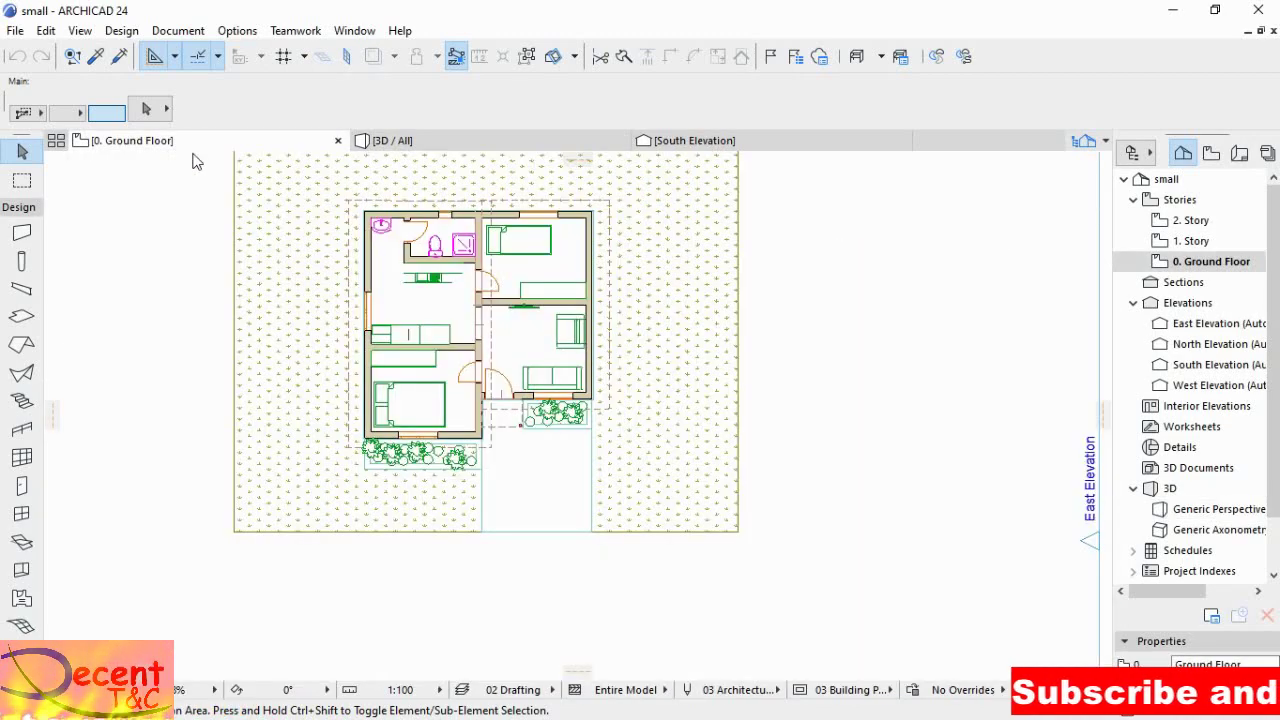
{"action": "scroll", "coordinate": [492, 360], "scroll_direction": "up", "scroll_amount": 2}
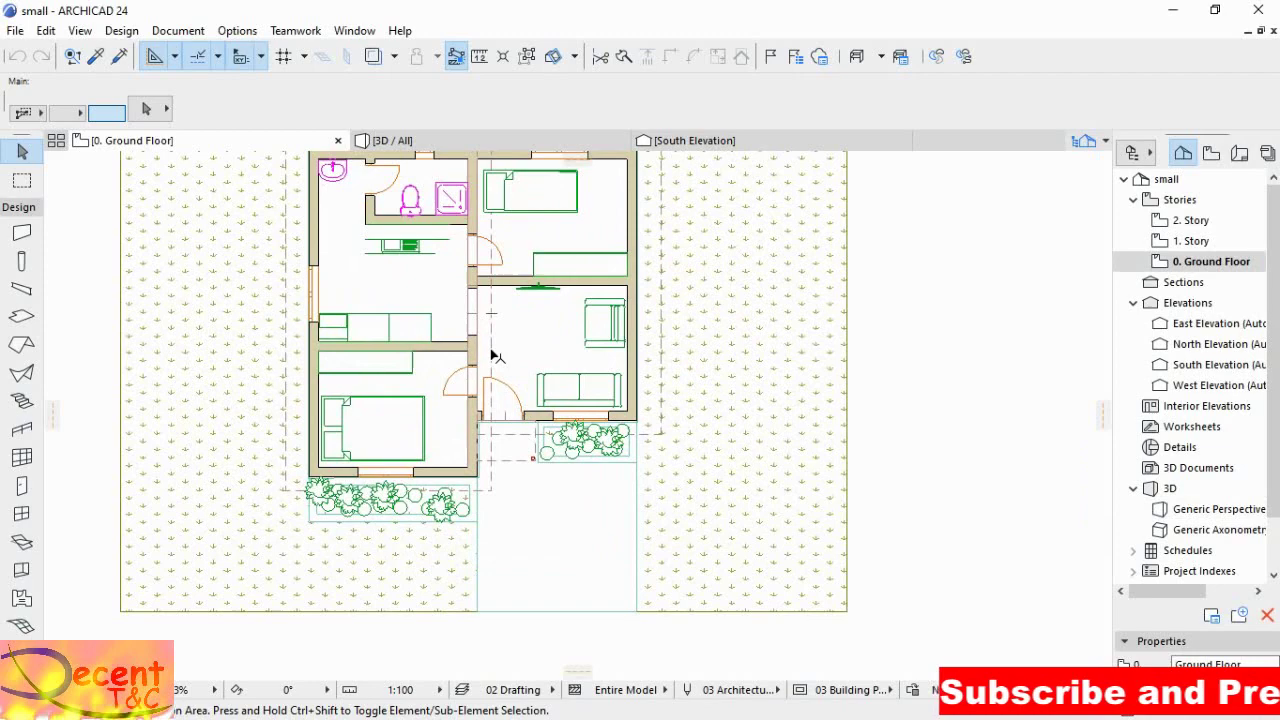
{"action": "scroll", "coordinate": [492, 358], "scroll_direction": "down", "scroll_amount": 2}
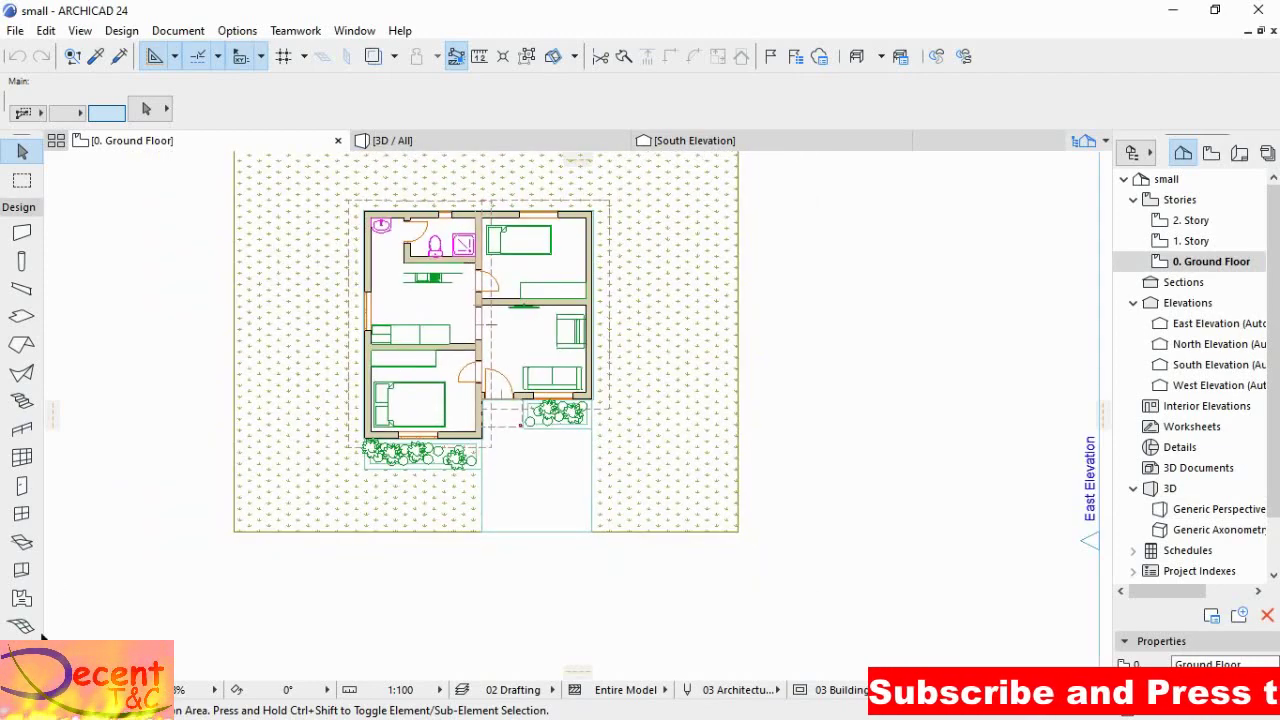
- Expand the Document and Viewpoint toolbox groups to reveal the Camera tool
{"action": "left_click", "coordinate": [22, 668]}
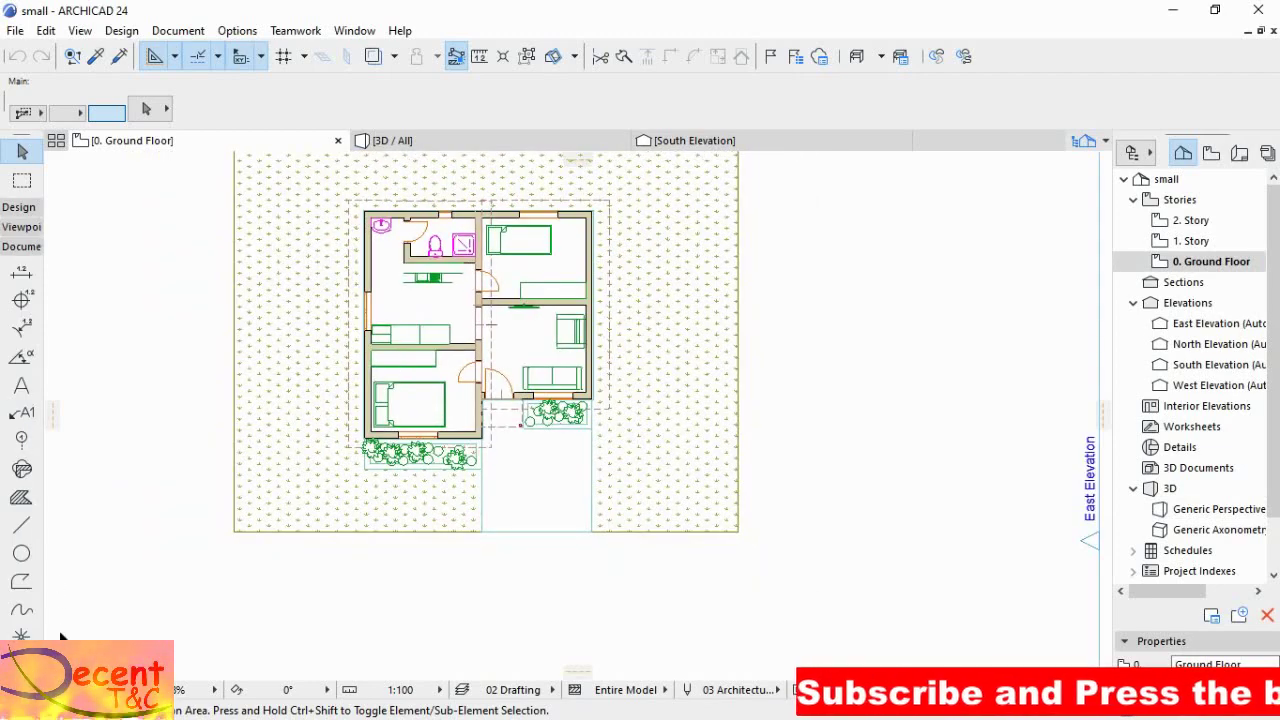
{"action": "scroll", "coordinate": [22, 620], "scroll_direction": "down", "scroll_amount": 1}
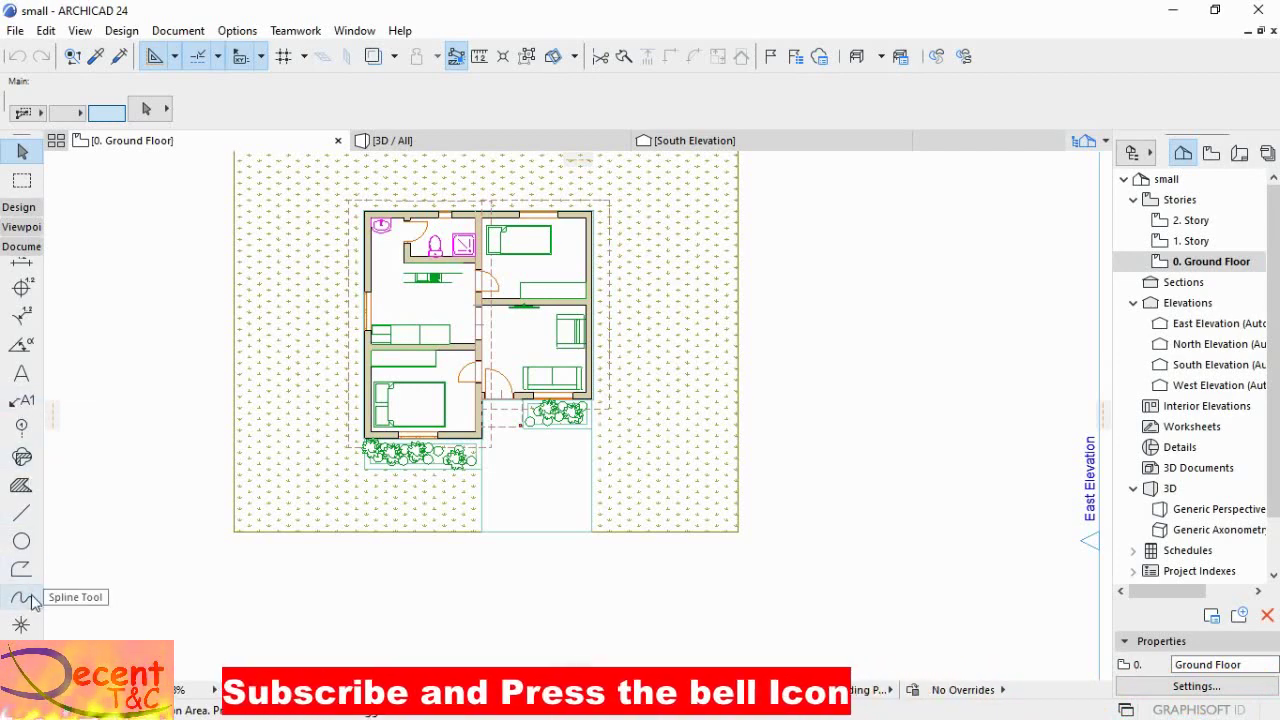
{"action": "left_click", "coordinate": [22, 227]}
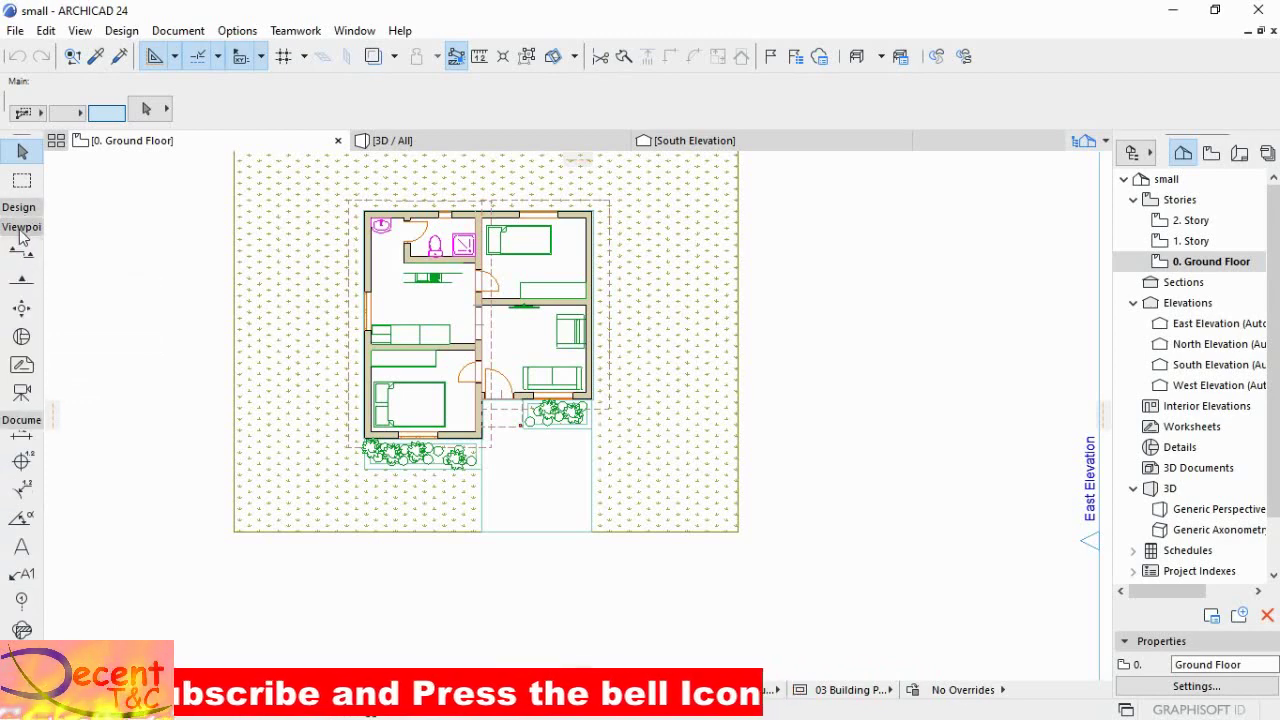
- Review the Camera defaults: Camera Z 800.00, Target Z 400.00, View Cone 75°
{"action": "double_click", "coordinate": [23, 392]}
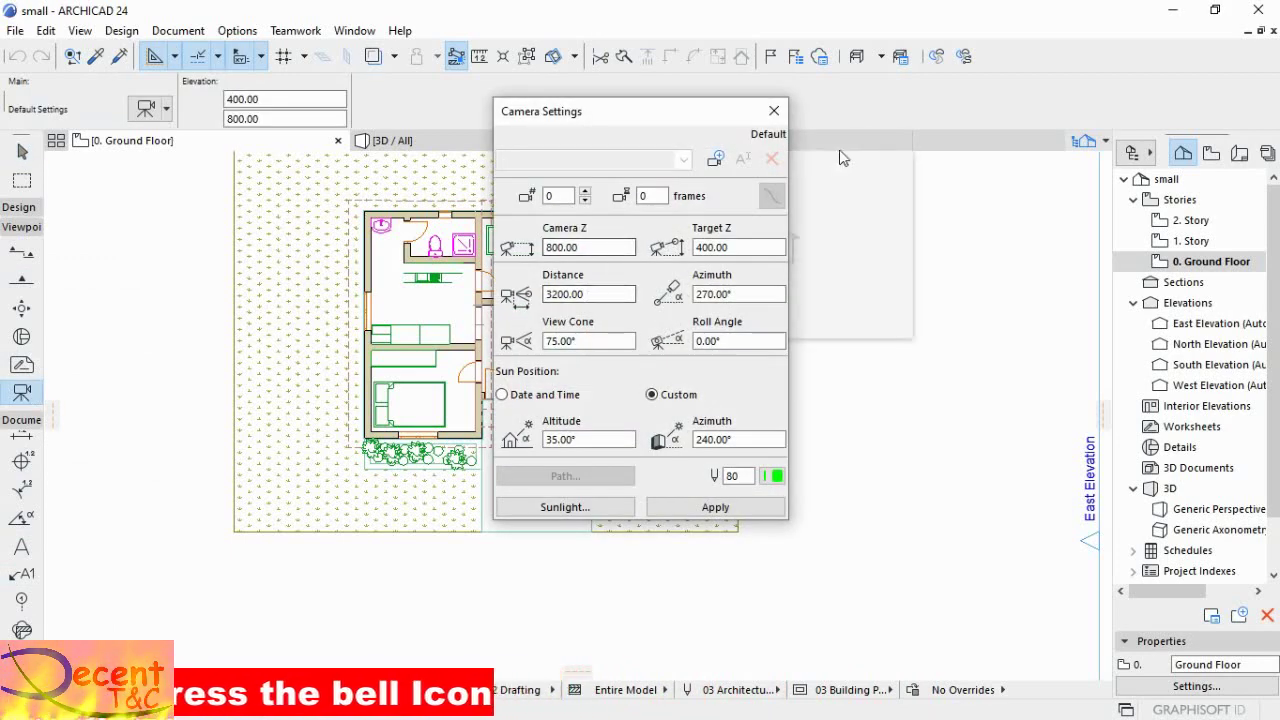
{"action": "left_click", "coordinate": [773, 111]}
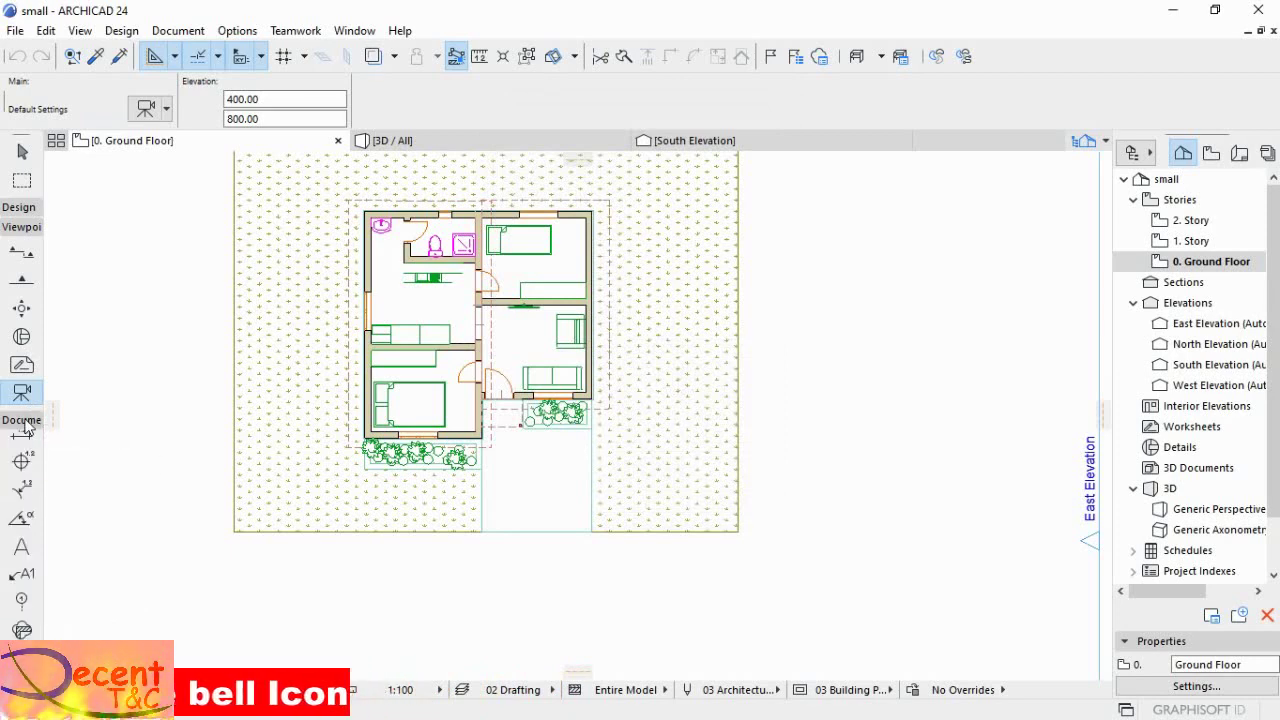
{"action": "scroll", "coordinate": [20, 571], "scroll_direction": "down", "scroll_amount": 3}
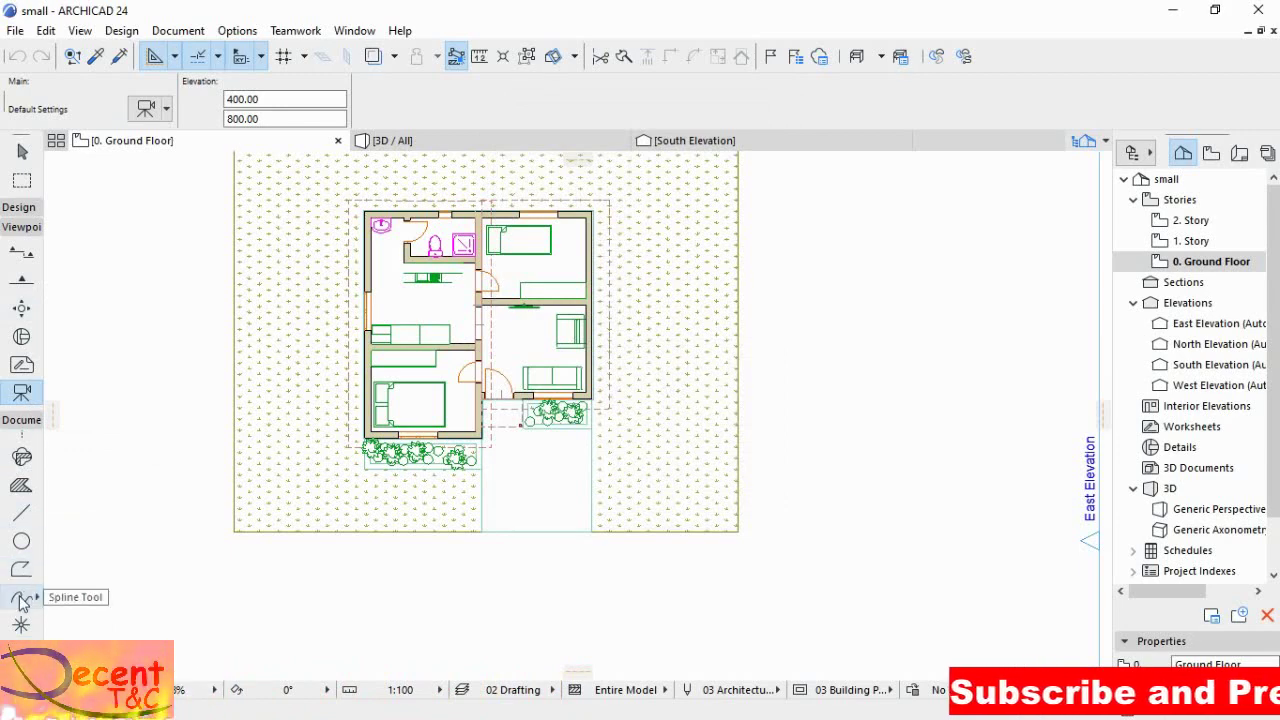
{"action": "double_click", "coordinate": [22, 393]}
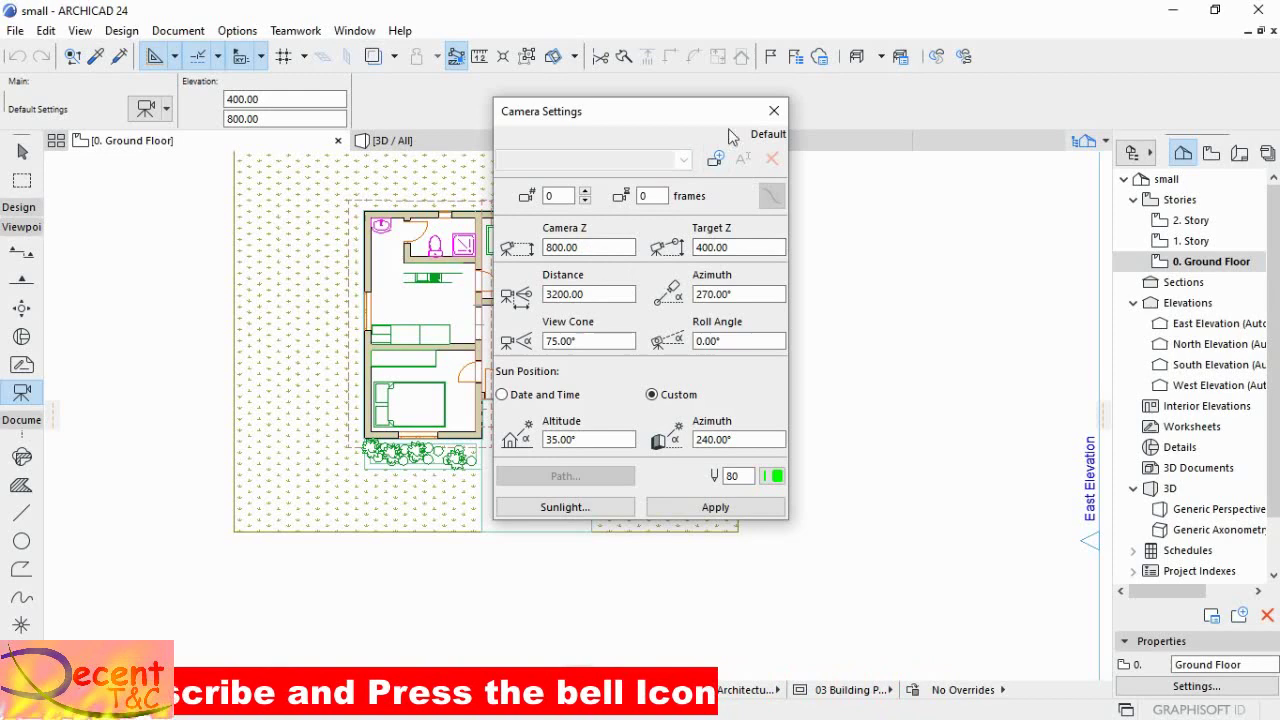
{"action": "left_click", "coordinate": [773, 111]}
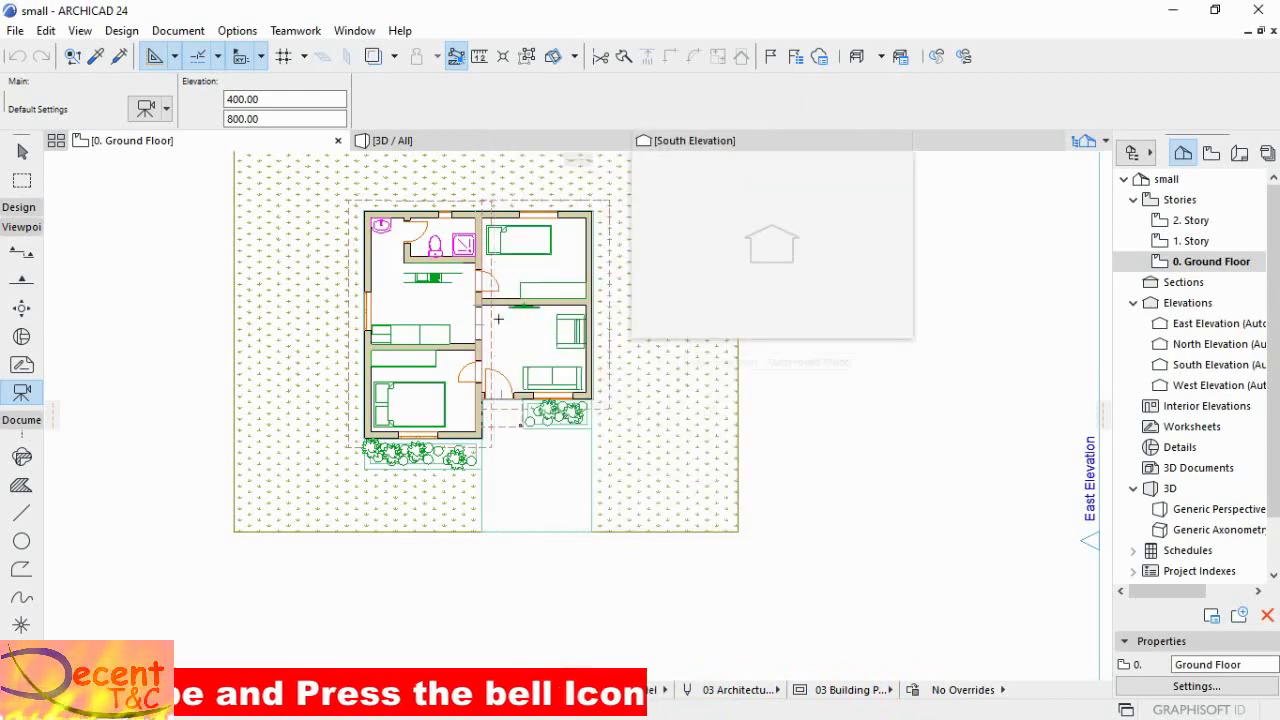
{"action": "left_click", "coordinate": [466, 326], "text": "shift"}
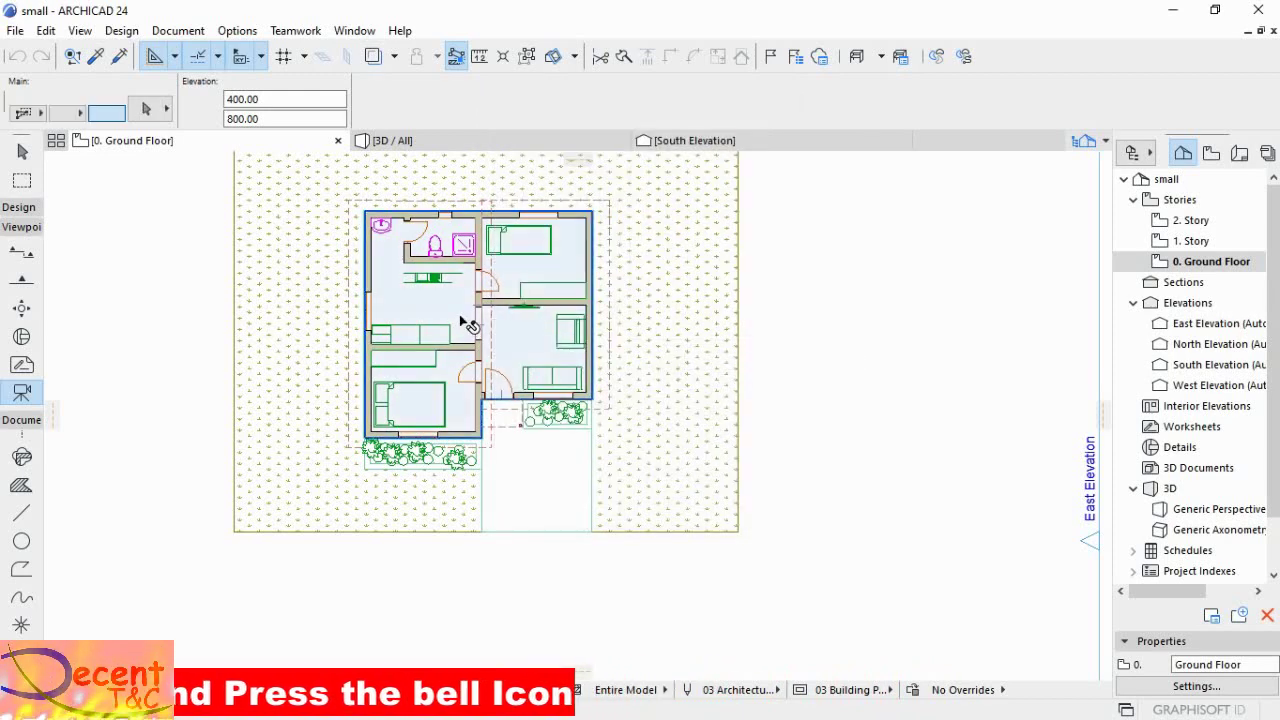
{"action": "left_click", "coordinate": [462, 320]}
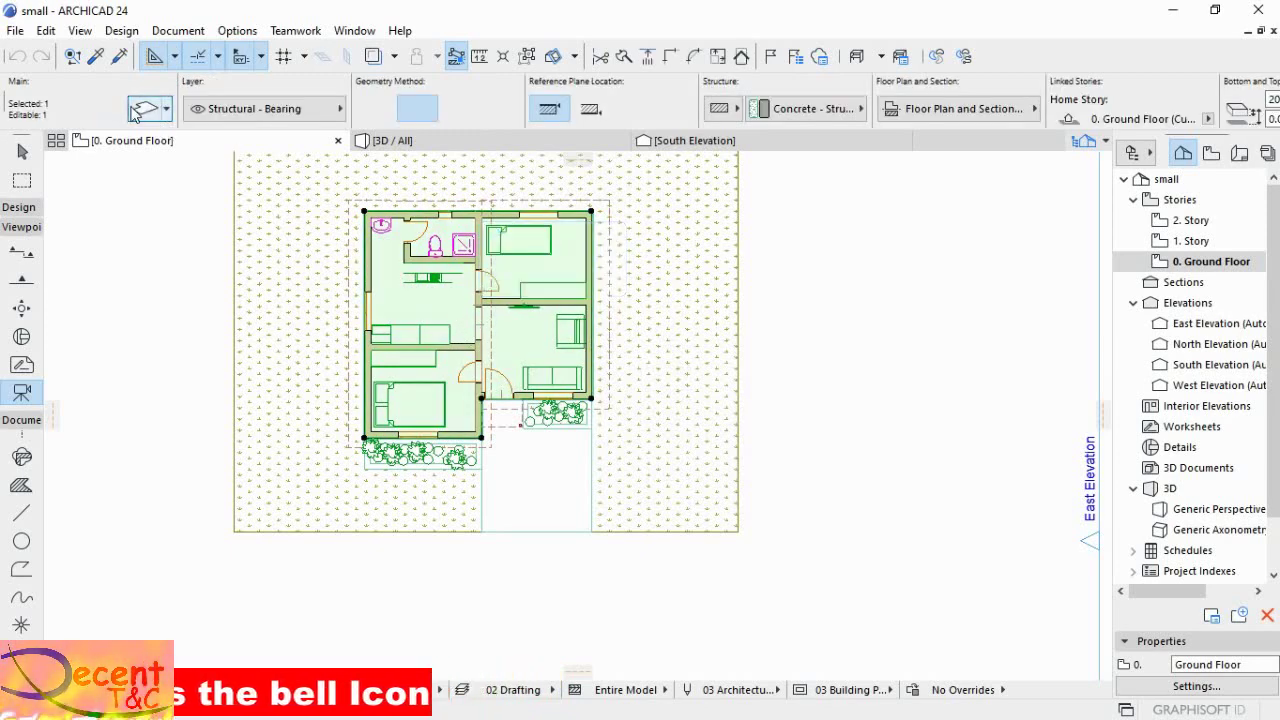
{"action": "left_click", "coordinate": [136, 113]}
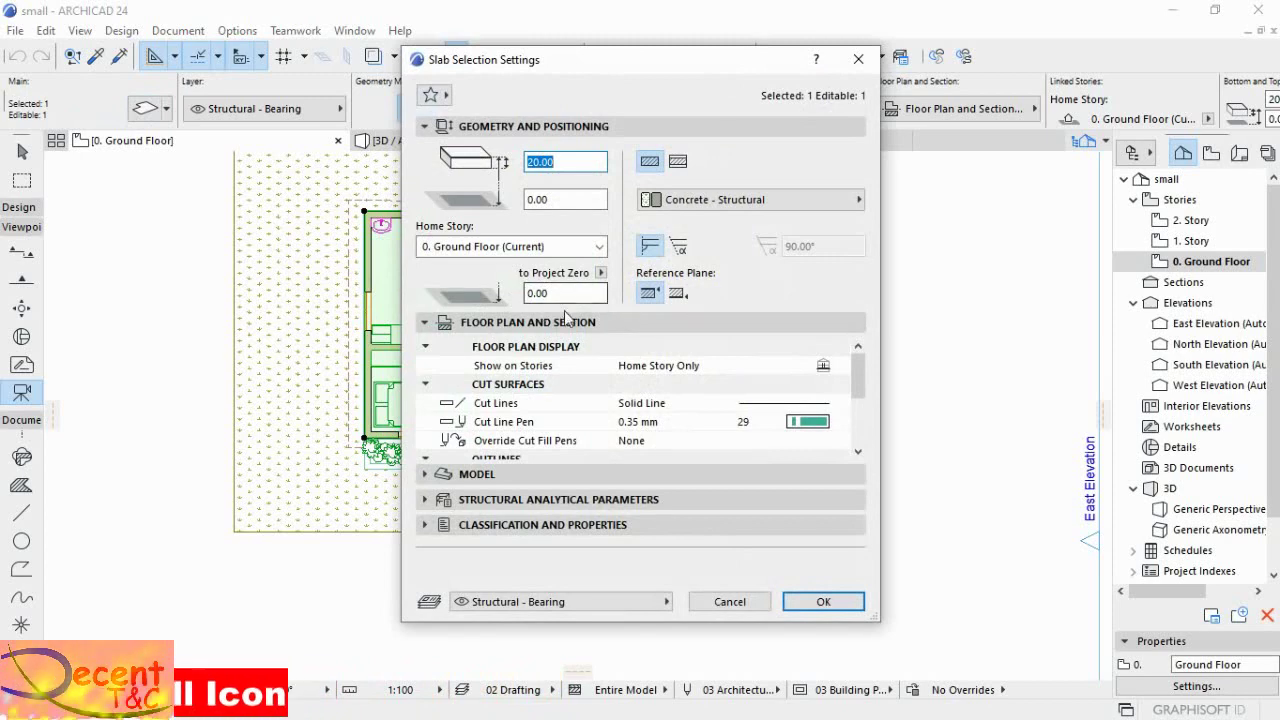
{"action": "left_click", "coordinate": [858, 59]}
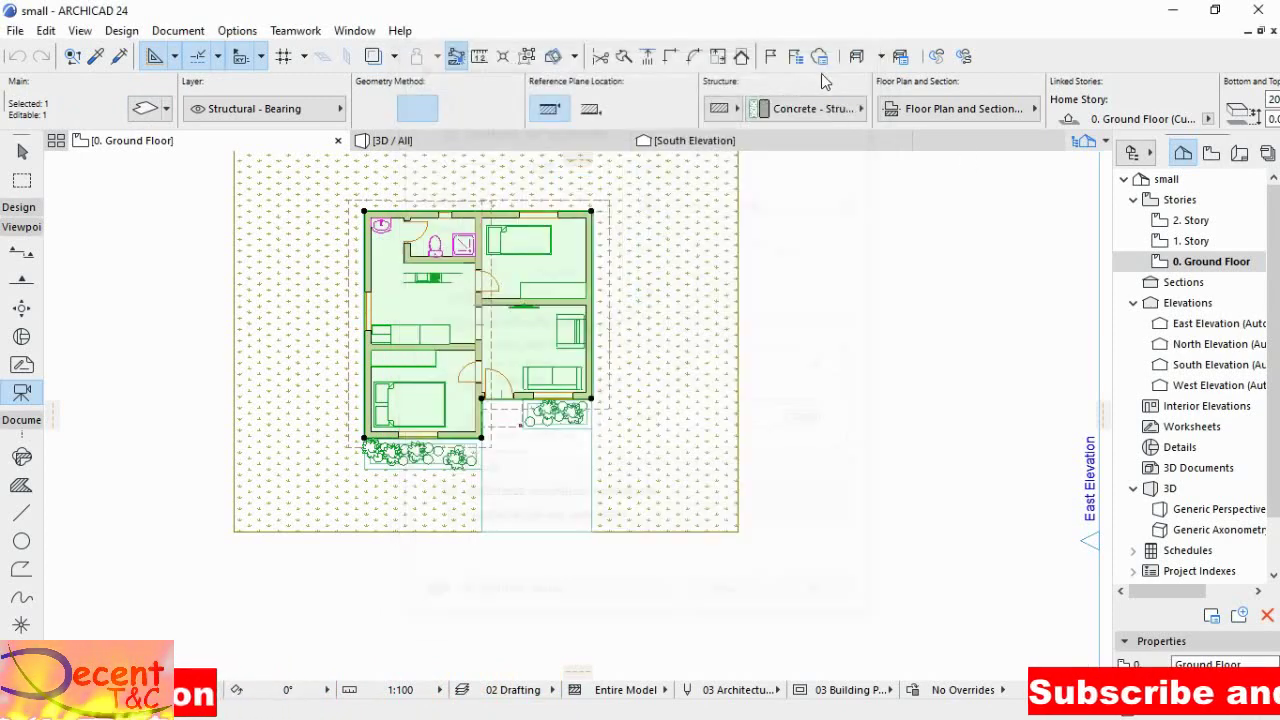
- Deselect the slab and change the camera's Target Z to 800 in Camera Settings
{"action": "key", "text": "Escape"}
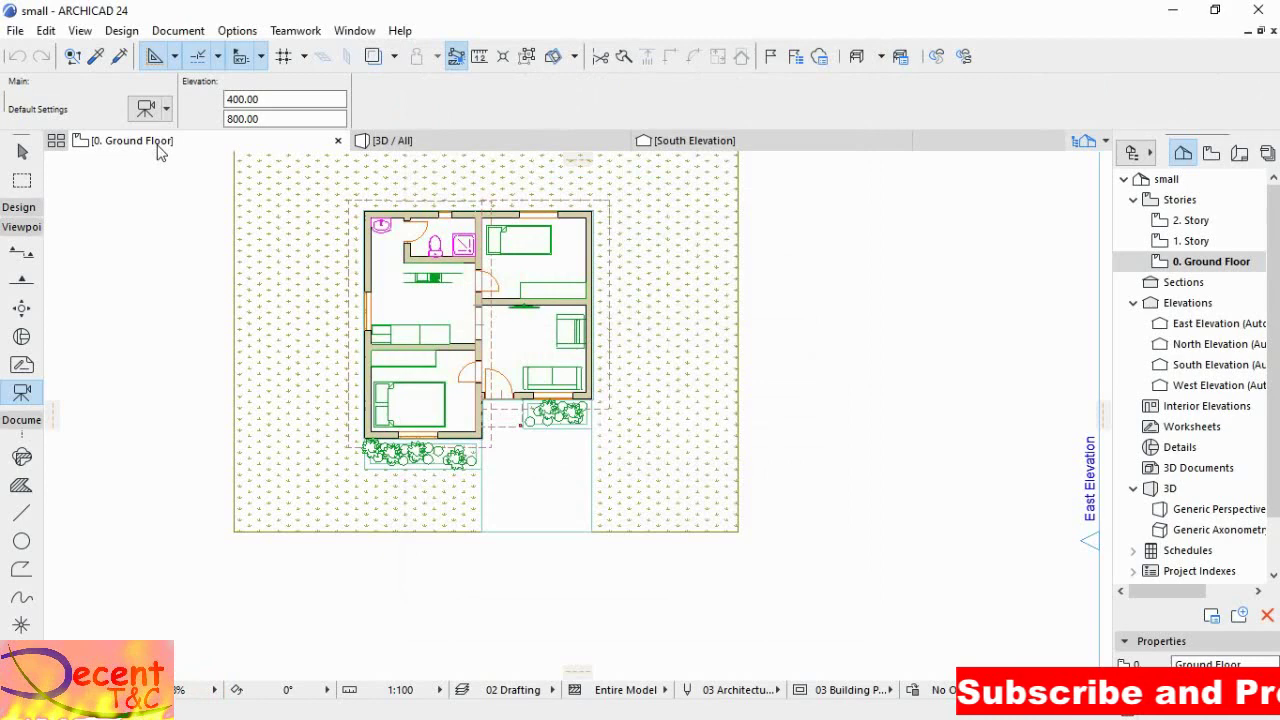
{"action": "left_click", "coordinate": [146, 108]}
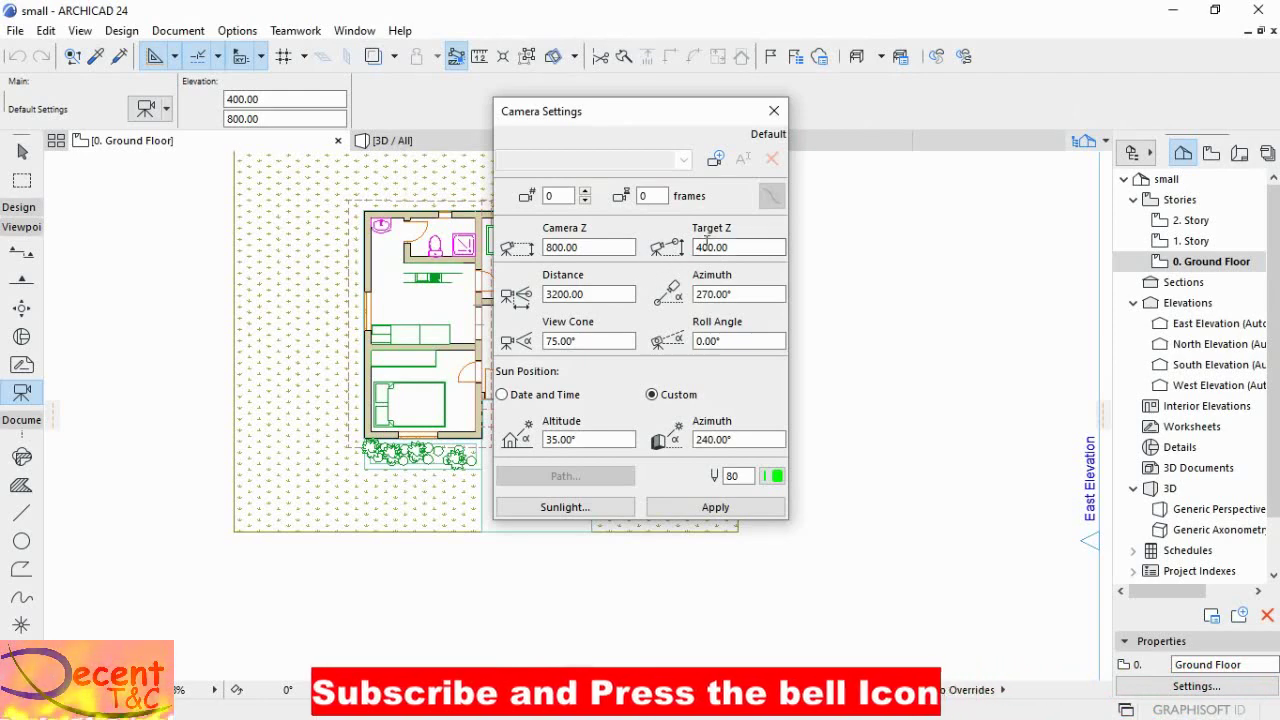
{"action": "left_click_drag", "start_coordinate": [735, 247], "coordinate": [678, 258]}
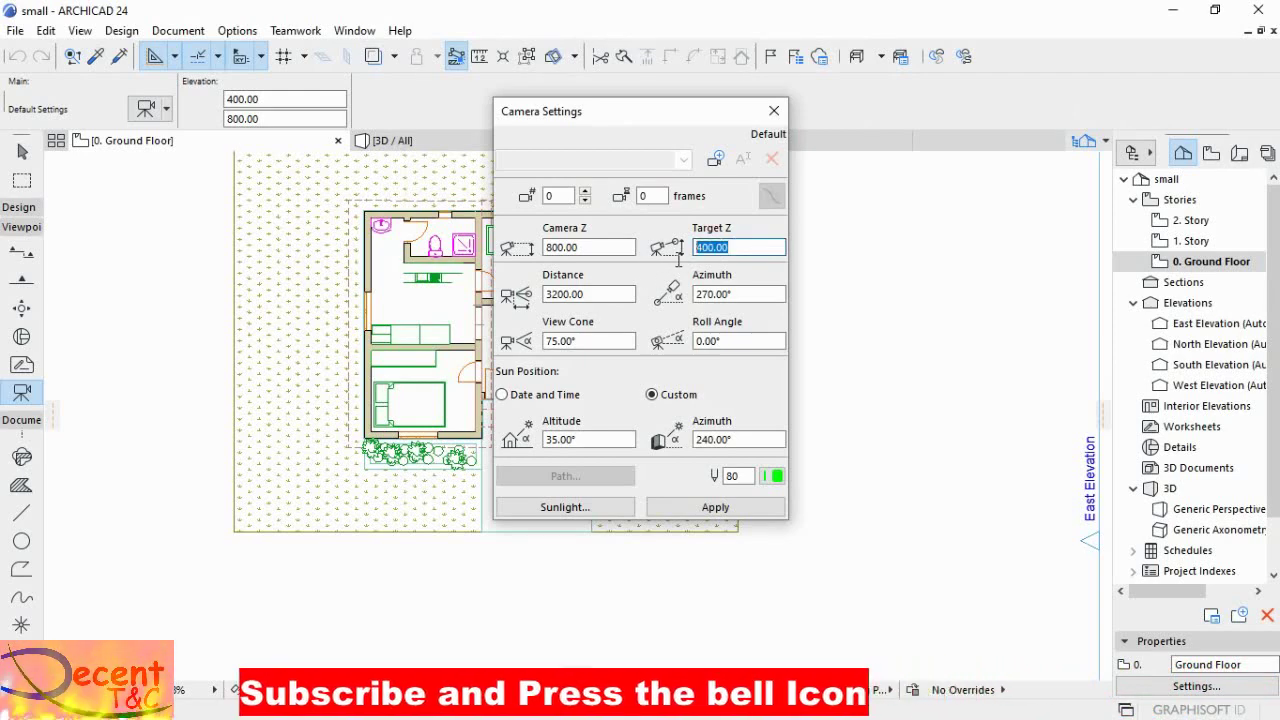
{"action": "type", "text": "8"}
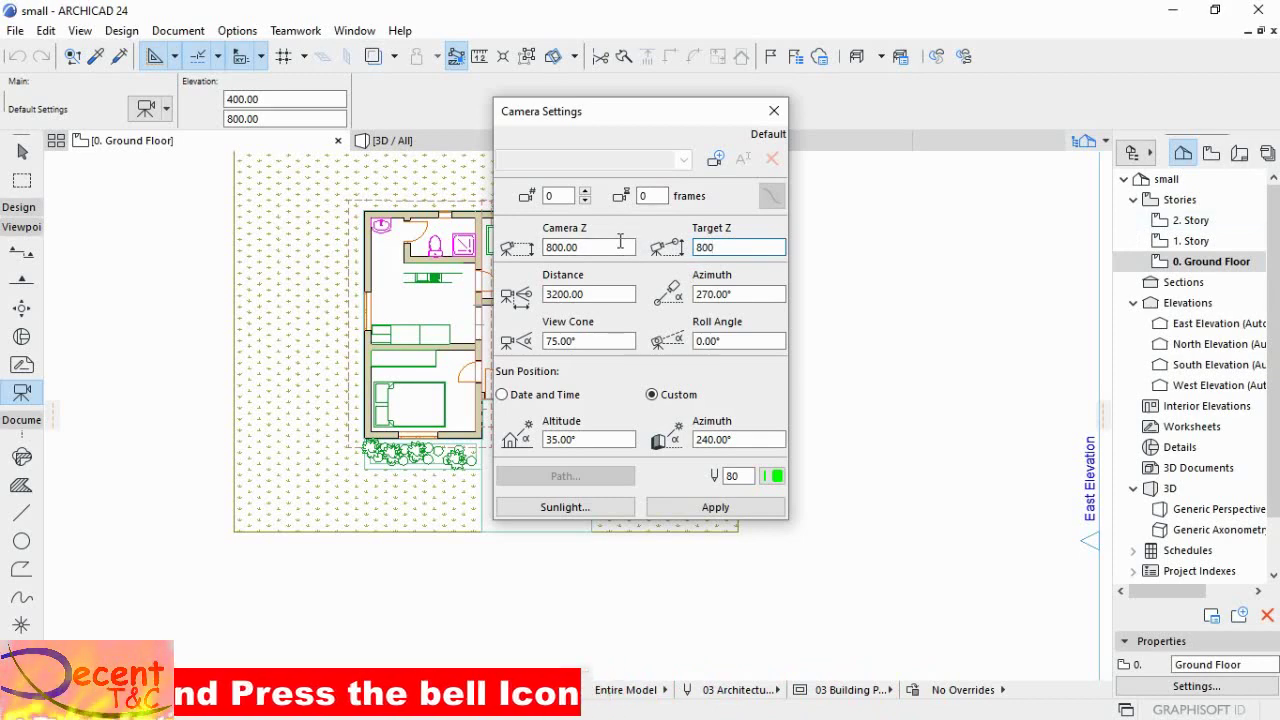
- Start a new camera path named 'walkthrough'
{"action": "left_click", "coordinate": [717, 162]}
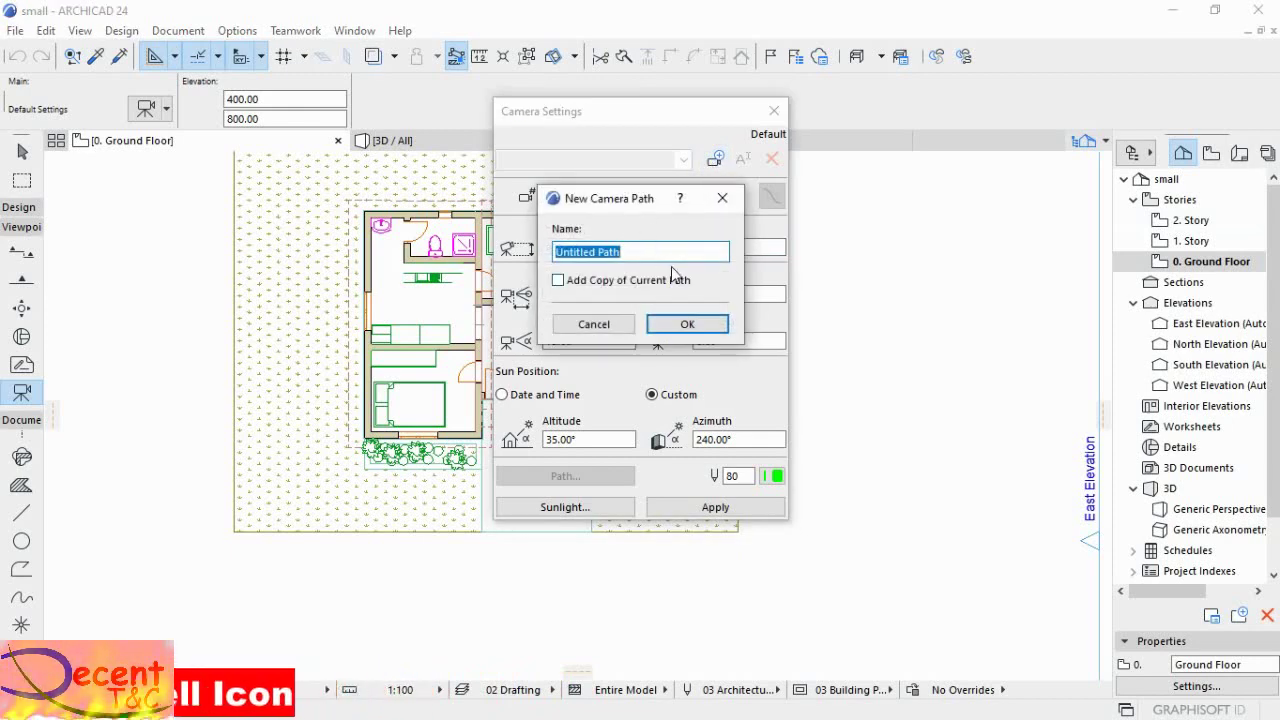
{"action": "type", "text": "F"}
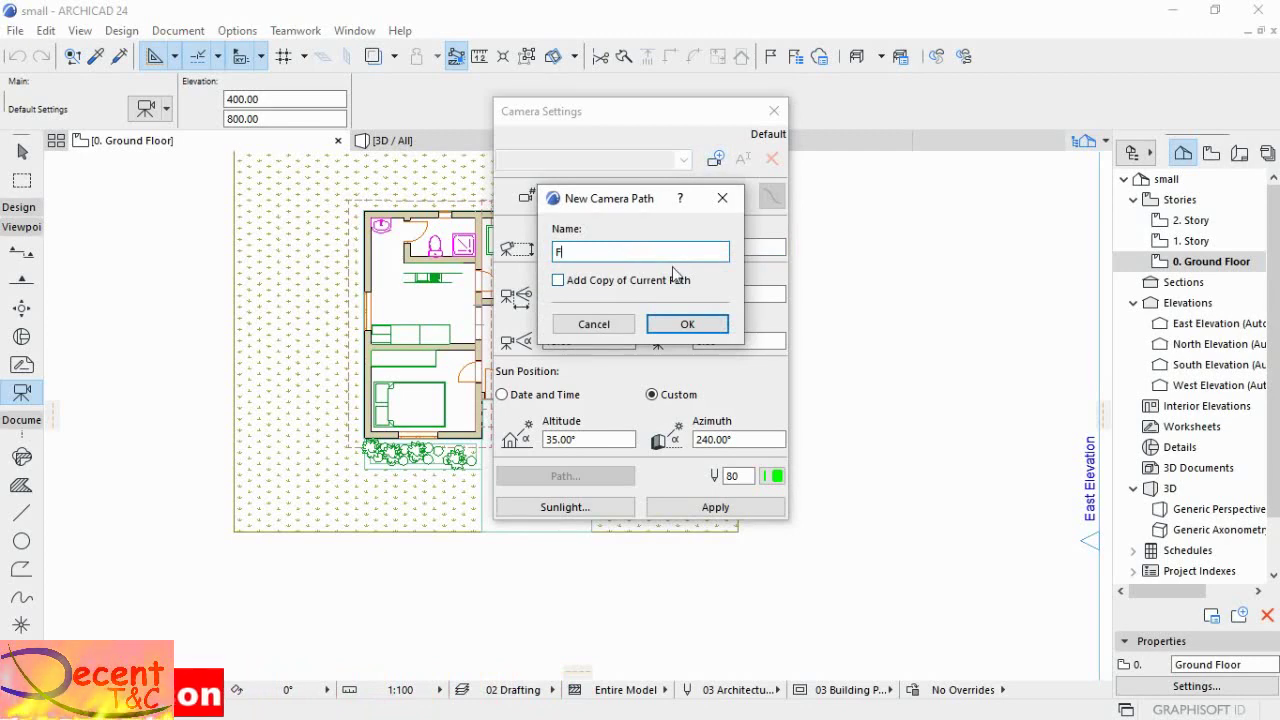
{"action": "type", "text": "a"}
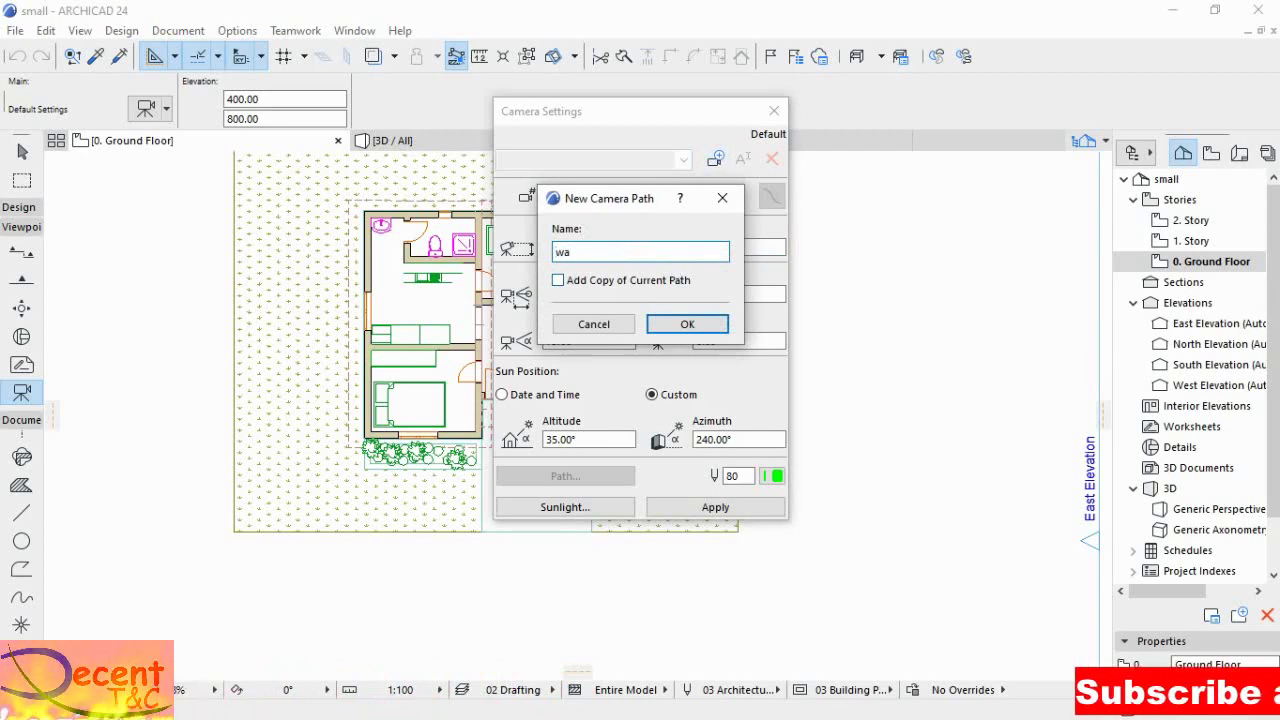
{"action": "type", "text": "lkthroo"}
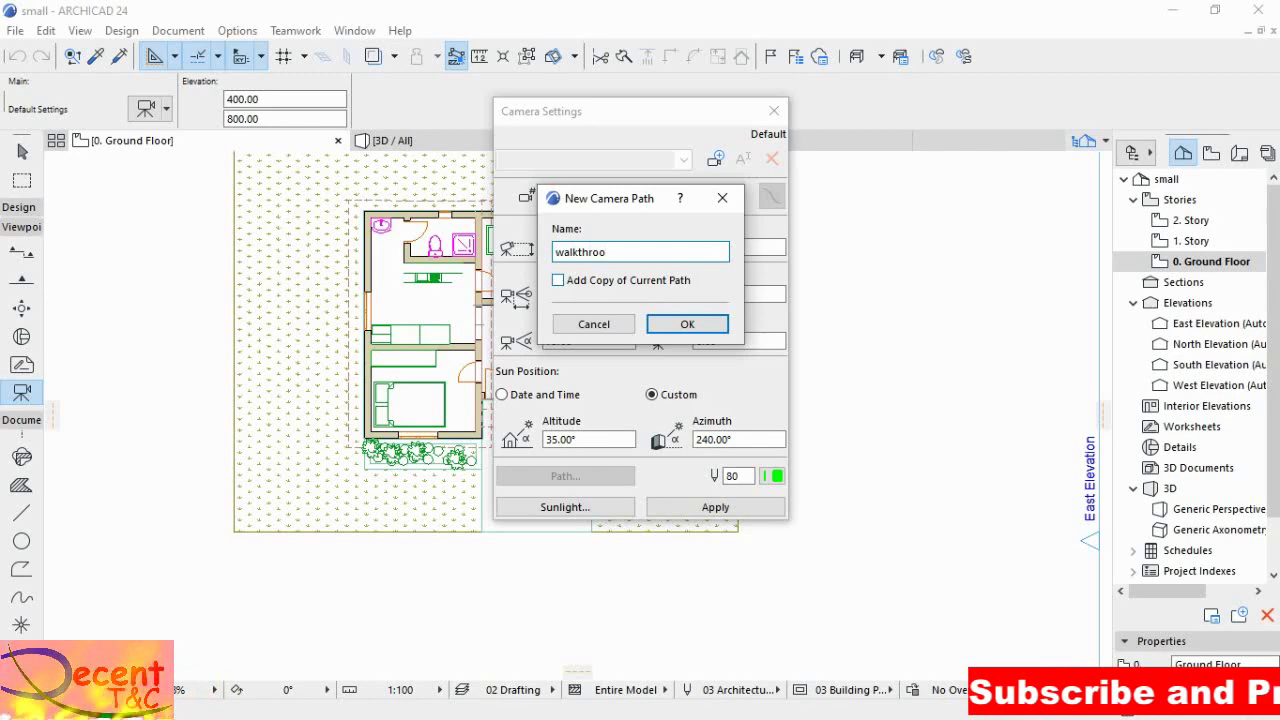
{"action": "key", "text": "BackSpace"}
{"action": "type", "text": "ugh"}
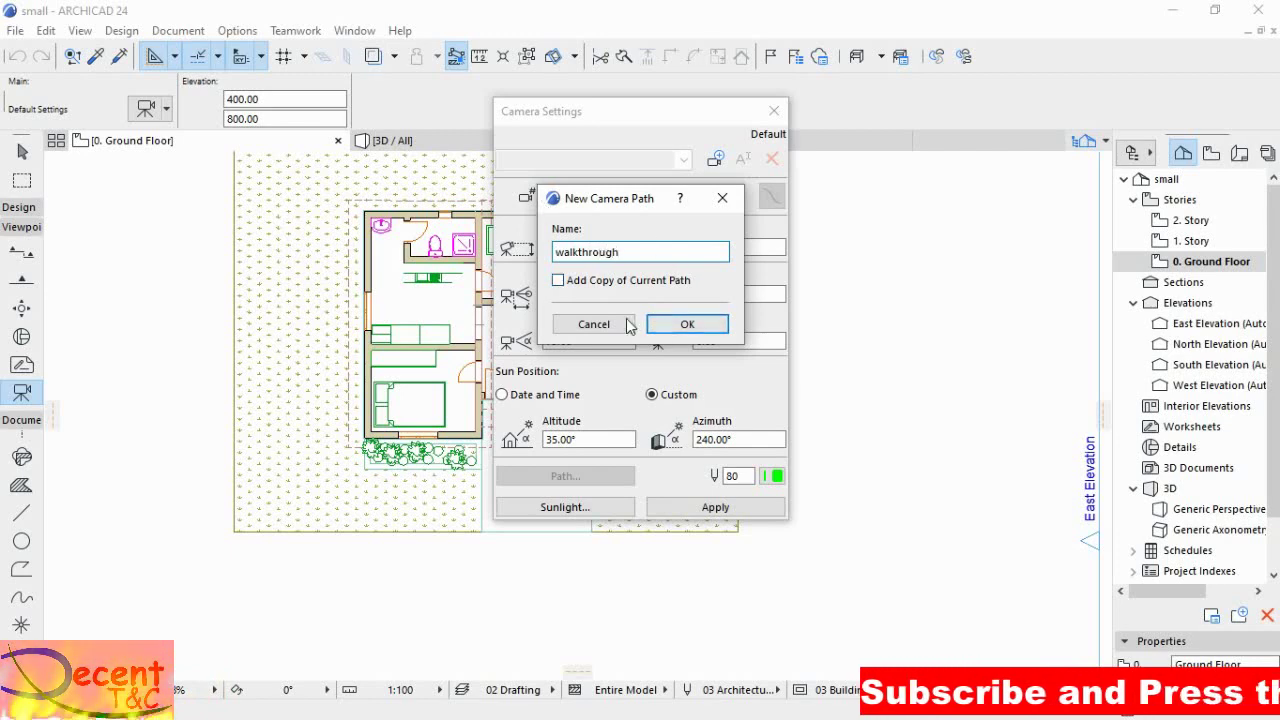
- Create the '00 walkthrough' path and set the camera View Cone to 70°
{"action": "left_click", "coordinate": [687, 325]}
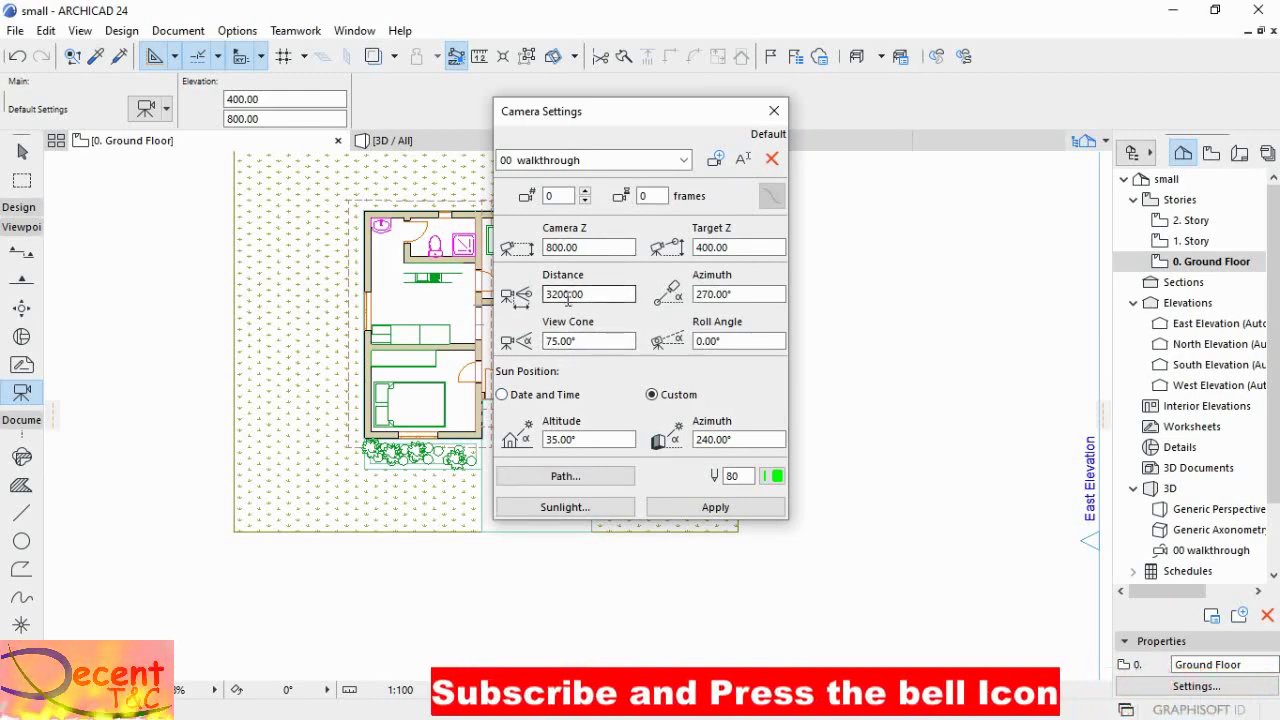
{"action": "left_click", "coordinate": [585, 341]}
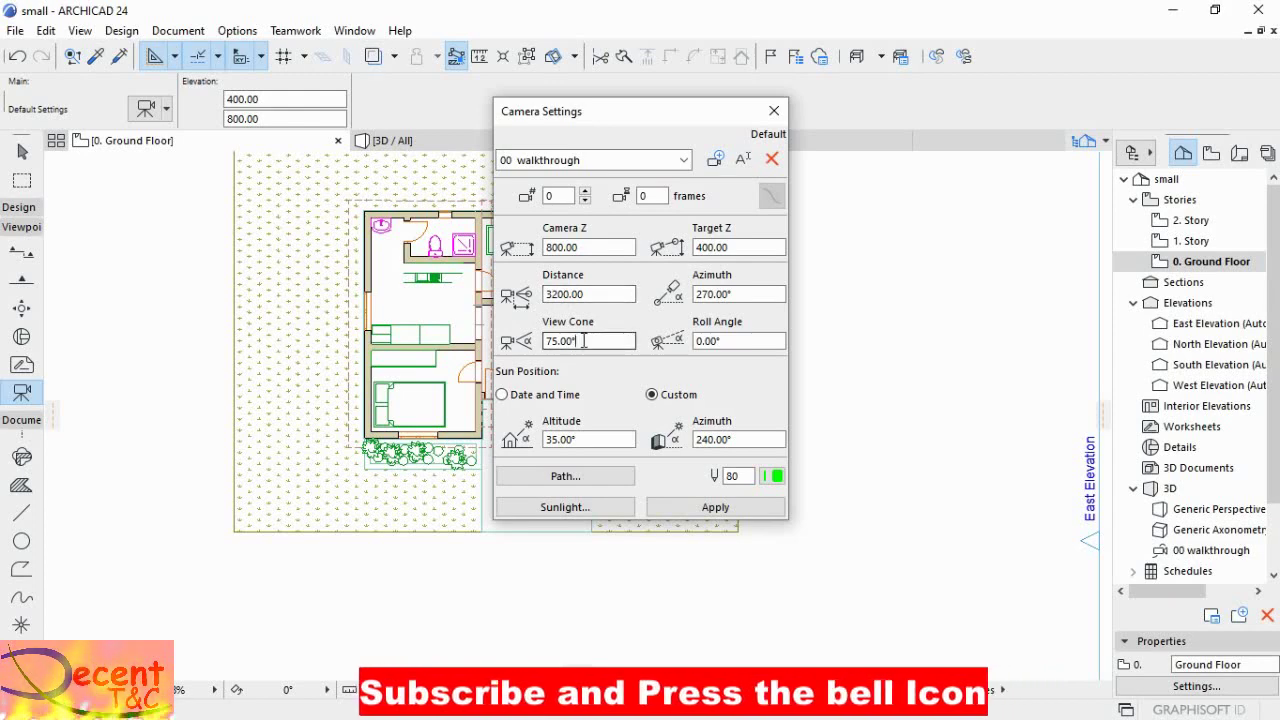
{"action": "double_click", "coordinate": [585, 341]}
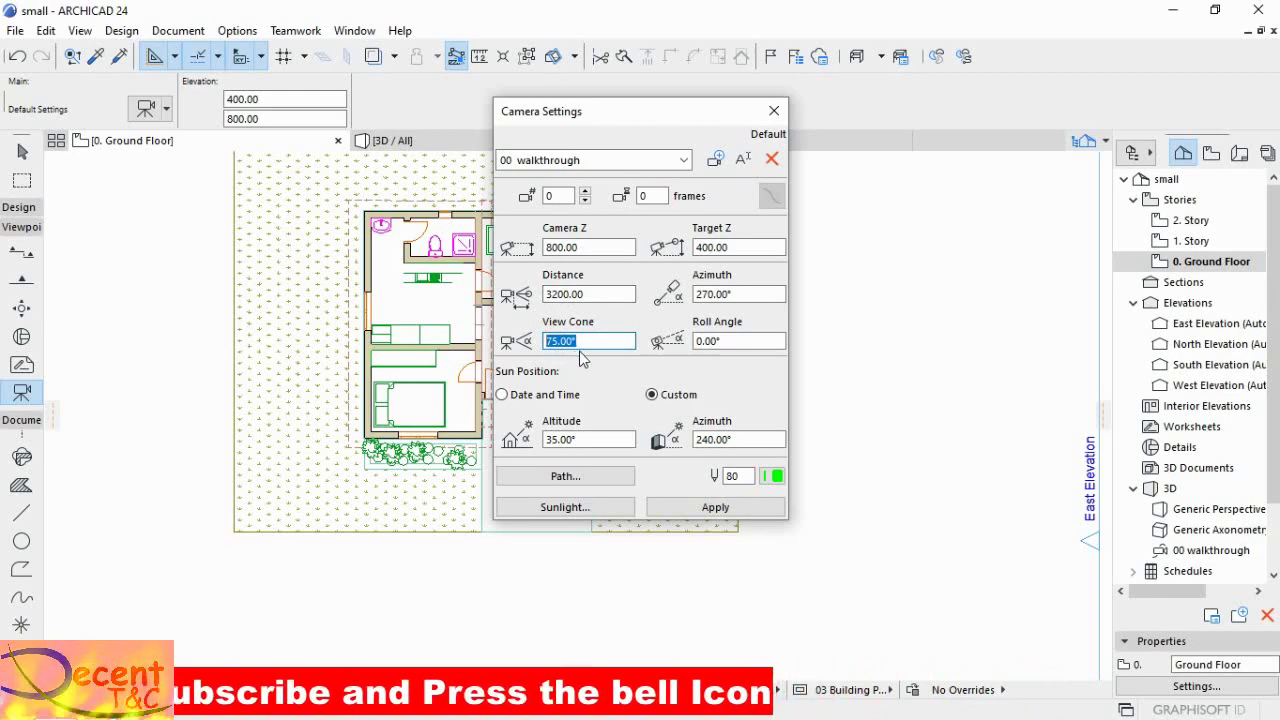
{"action": "type", "text": "70"}
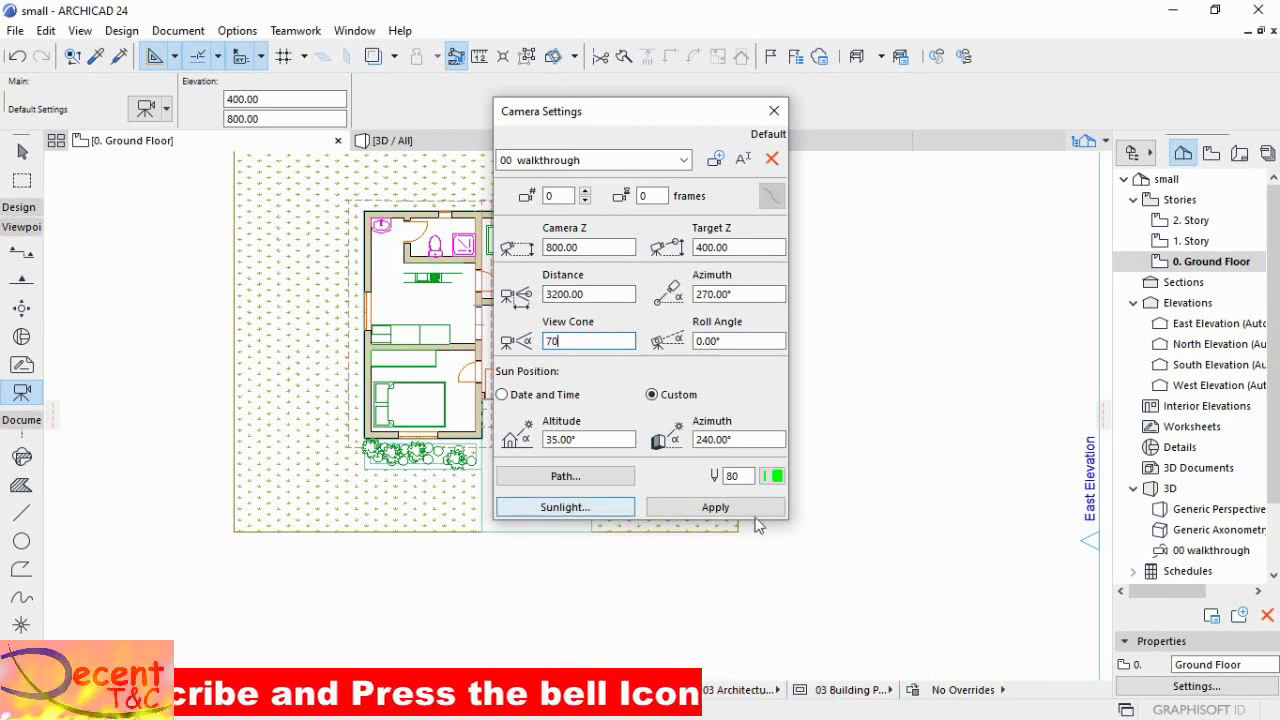
{"action": "key", "text": "Tab"}
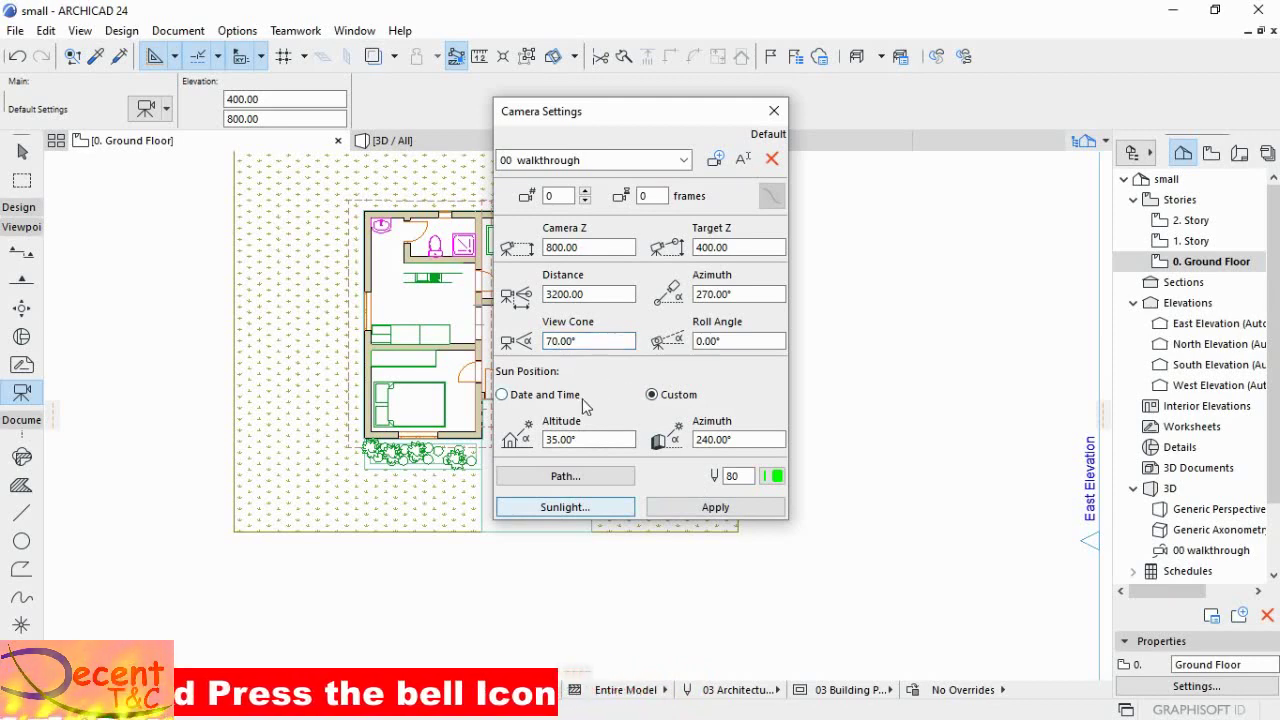
- Apply the 70° view cone and place the first camera in the yard south of the house
{"action": "left_click", "coordinate": [712, 508]}
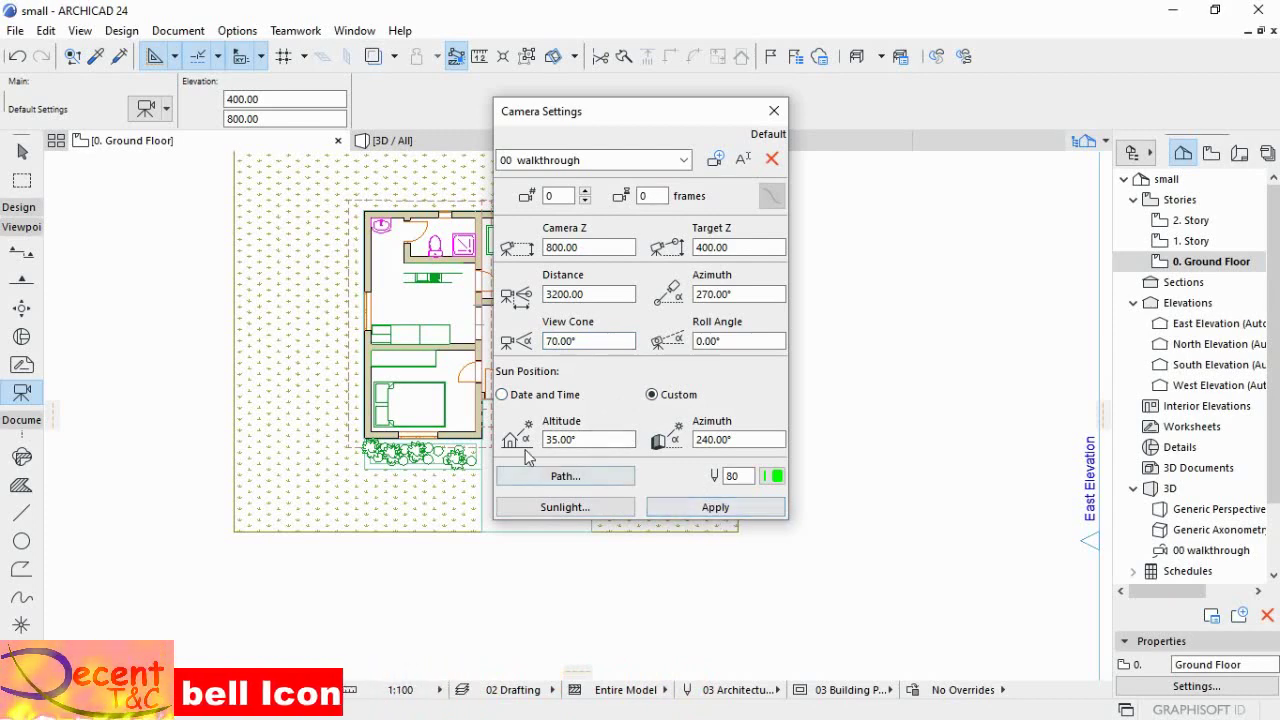
{"action": "left_click", "coordinate": [774, 111]}
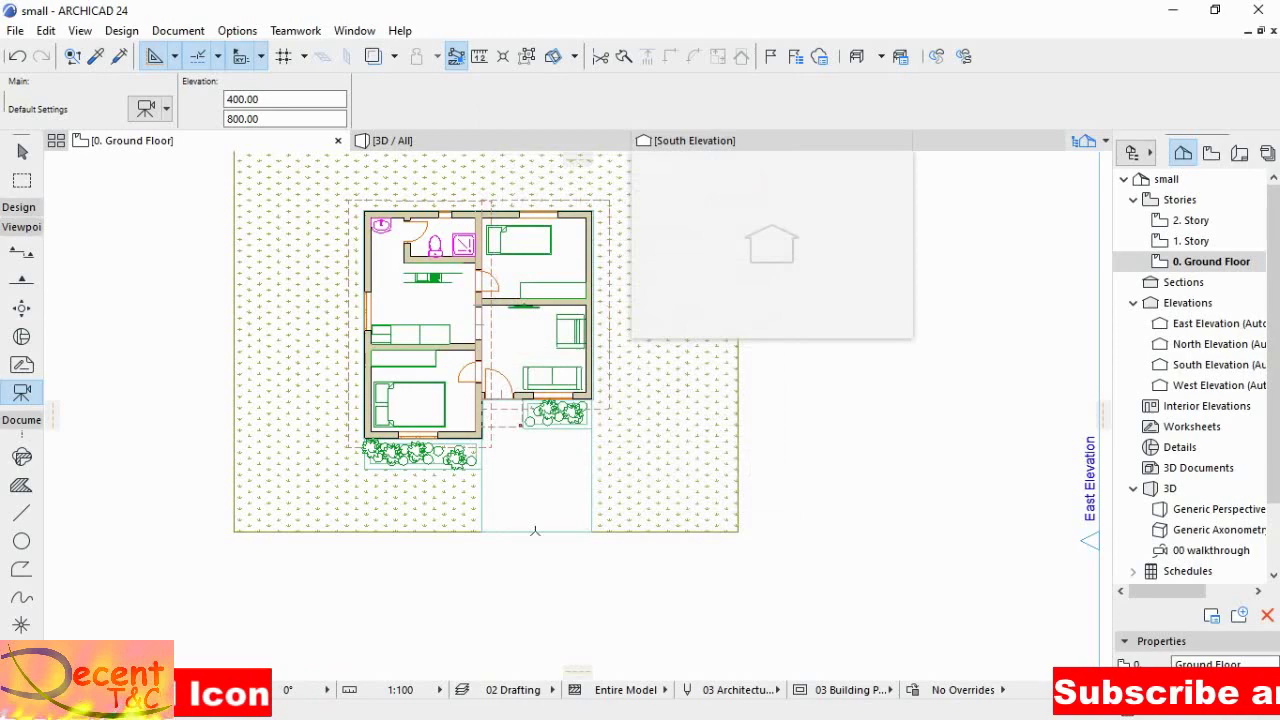
{"action": "scroll", "coordinate": [465, 438], "scroll_direction": "up", "scroll_amount": 3}
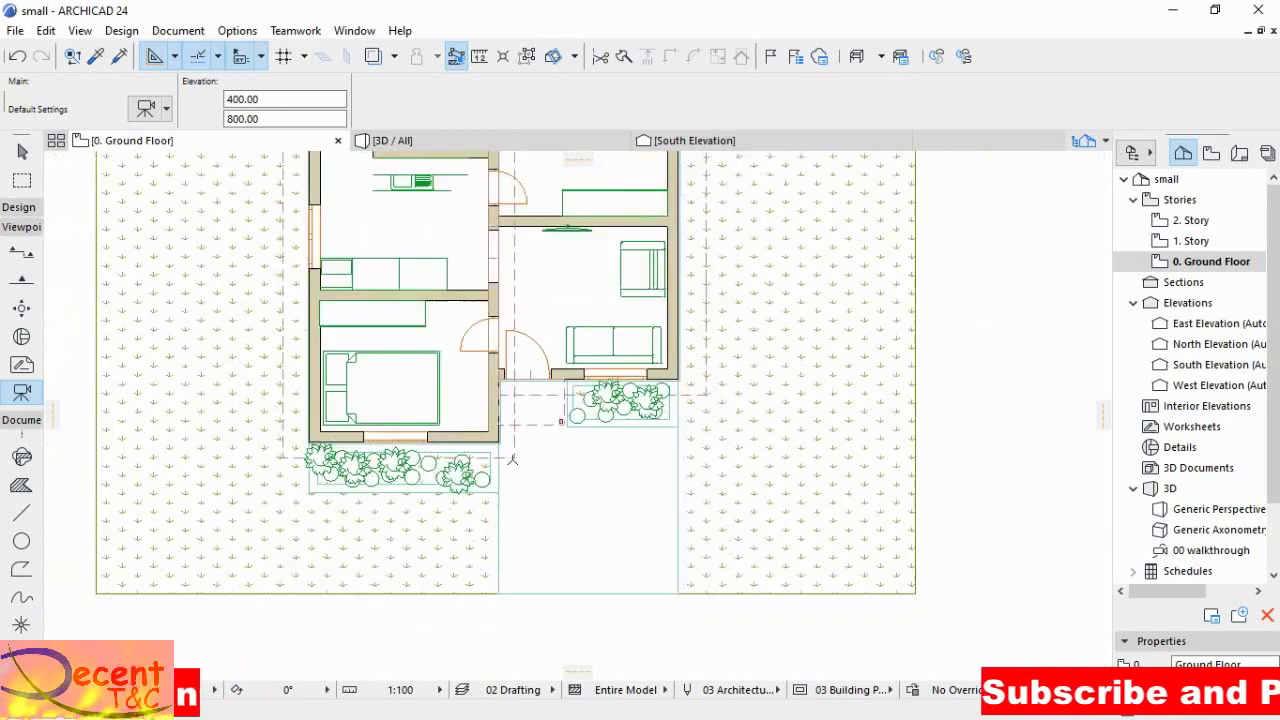
{"action": "scroll", "coordinate": [512, 459], "scroll_direction": "down", "scroll_amount": 1}
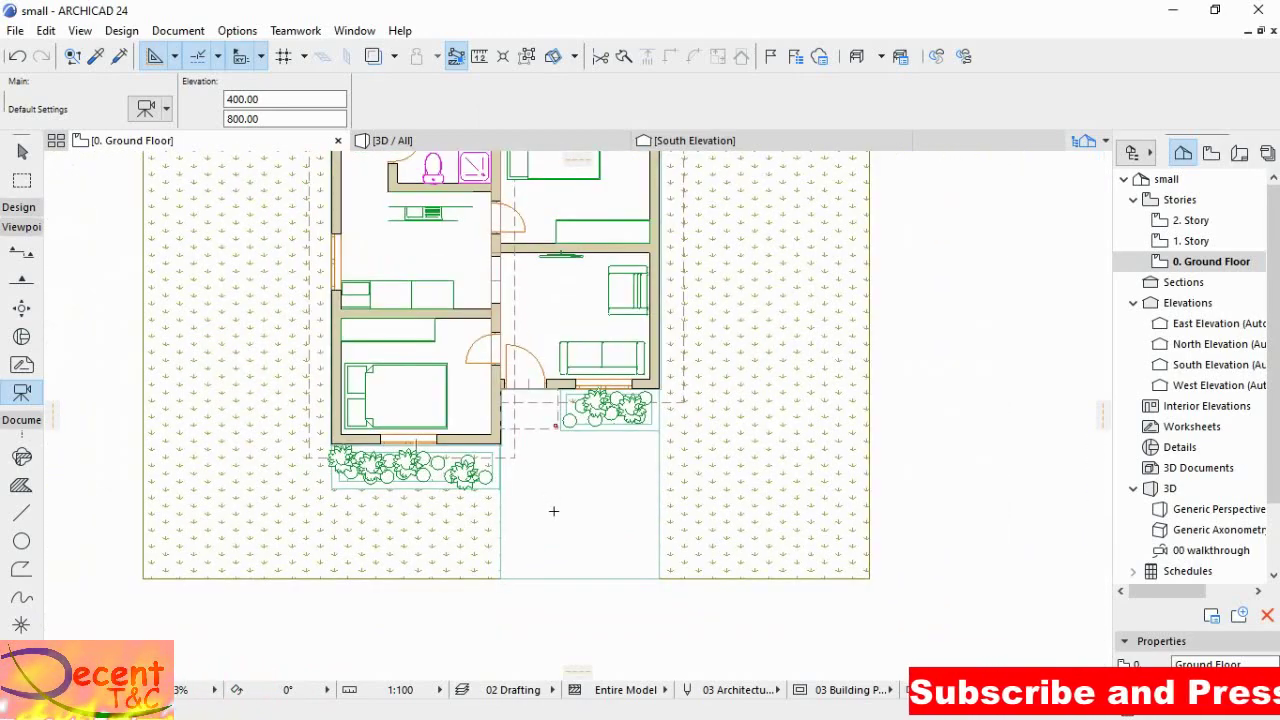
{"action": "left_click", "coordinate": [556, 516]}
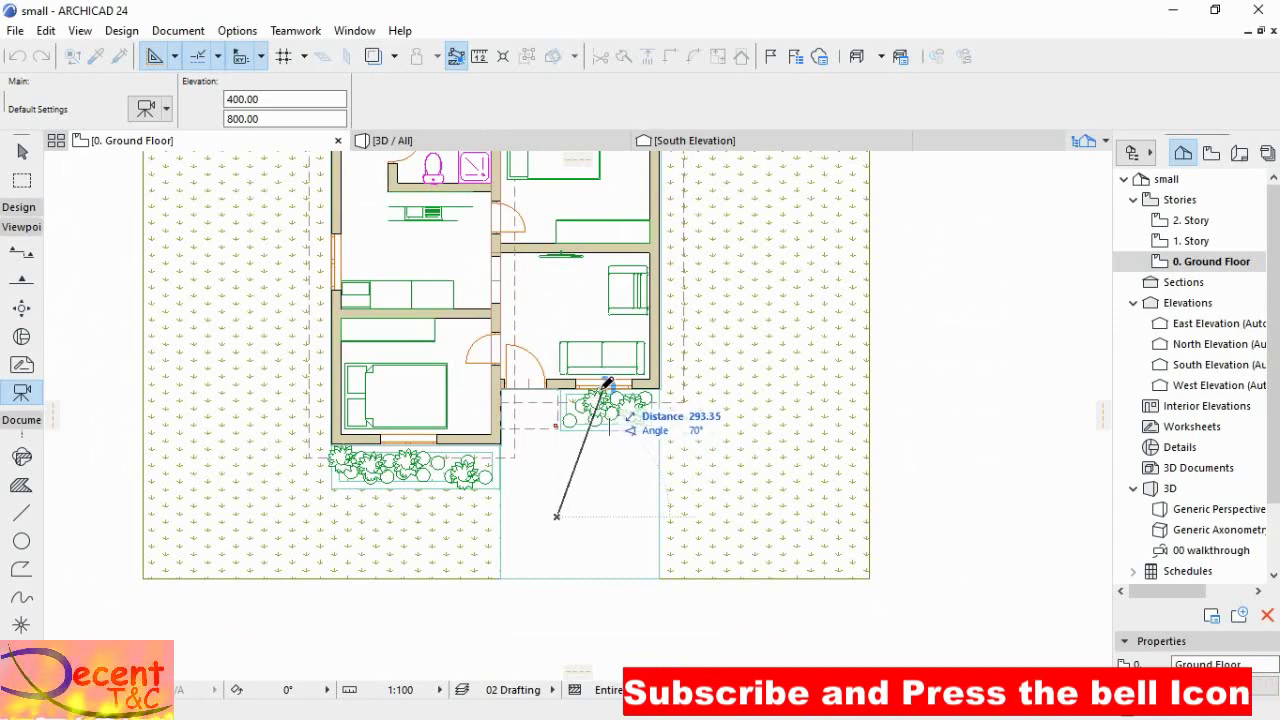
- Aim the first camera and place a second camera further along the path
{"action": "left_click", "coordinate": [605, 383]}
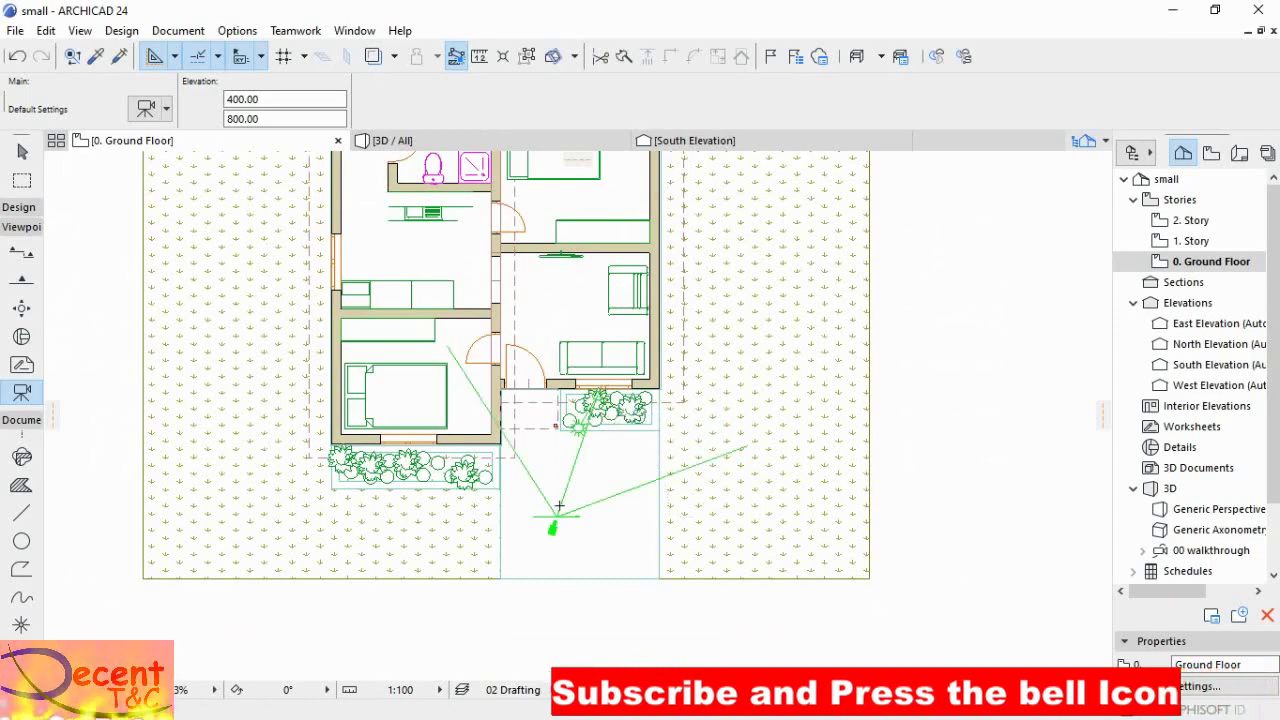
{"action": "scroll", "coordinate": [558, 508], "scroll_direction": "up", "scroll_amount": 2}
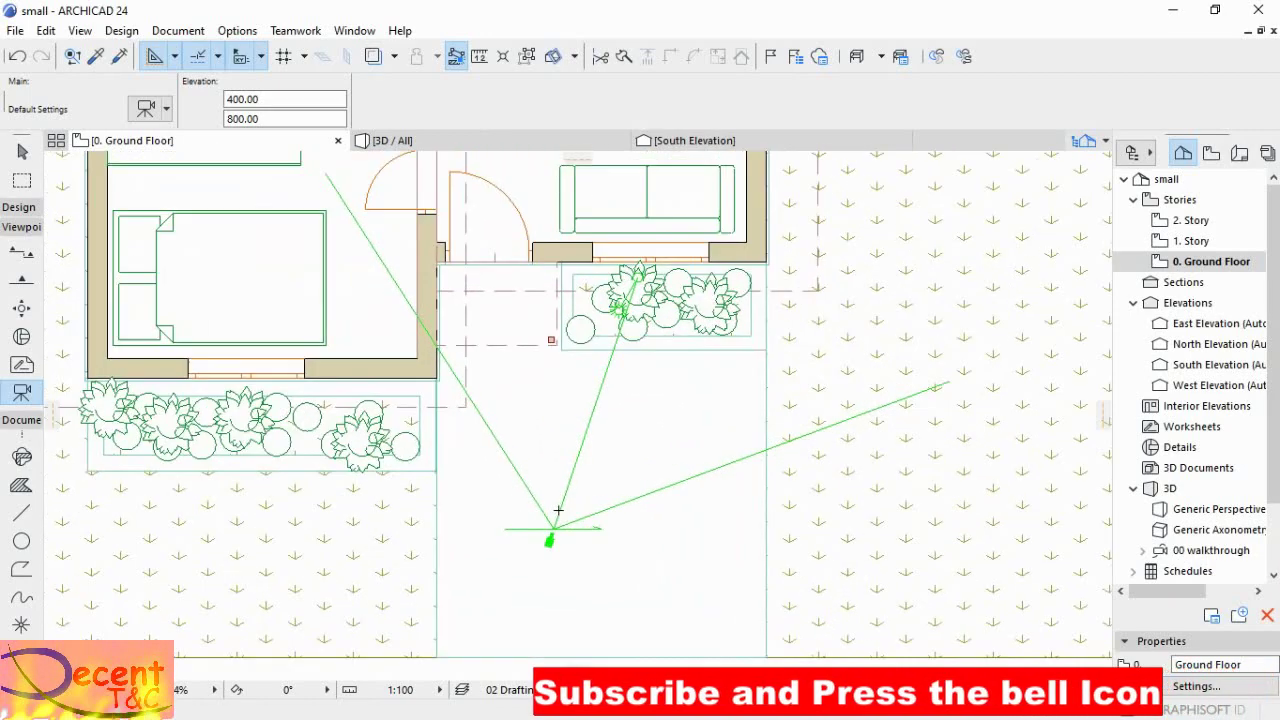
{"action": "left_click", "coordinate": [597, 397]}
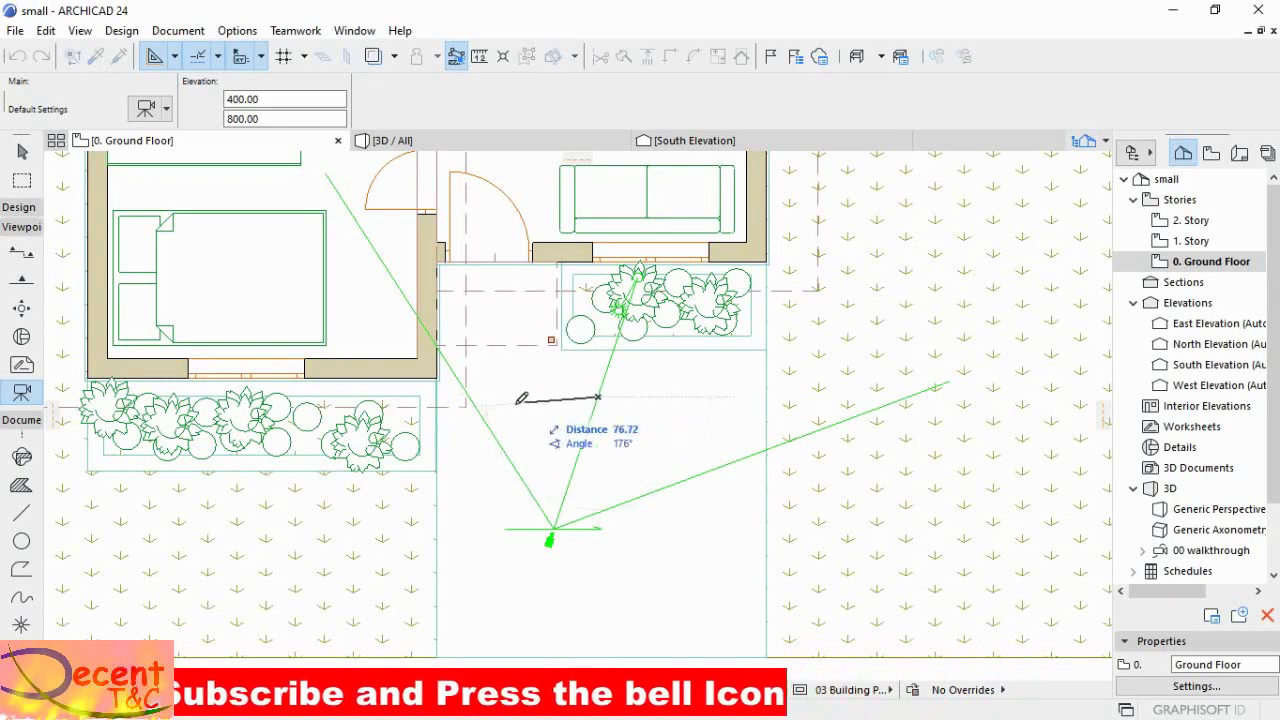
{"action": "left_click", "coordinate": [370, 413]}
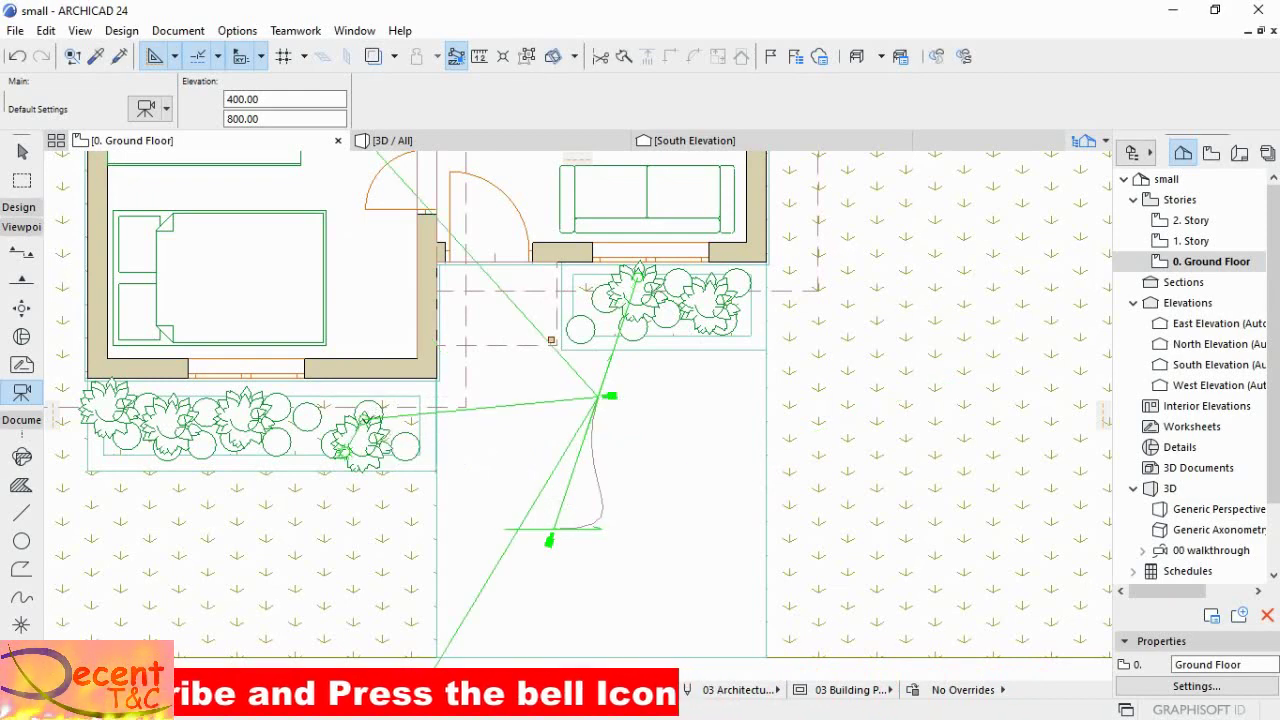
- Add a third camera in the planting bed and a fourth at the front door aimed inside
{"action": "left_click", "coordinate": [366, 417]}
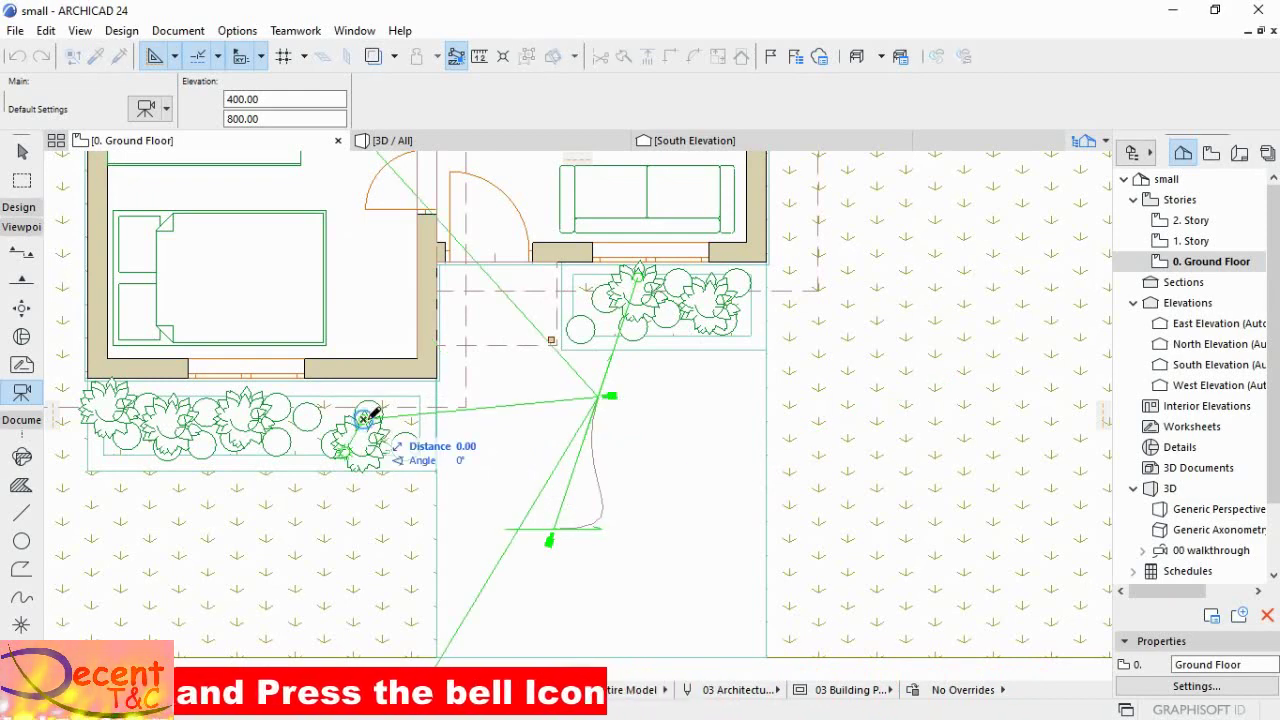
{"action": "left_click", "coordinate": [498, 289]}
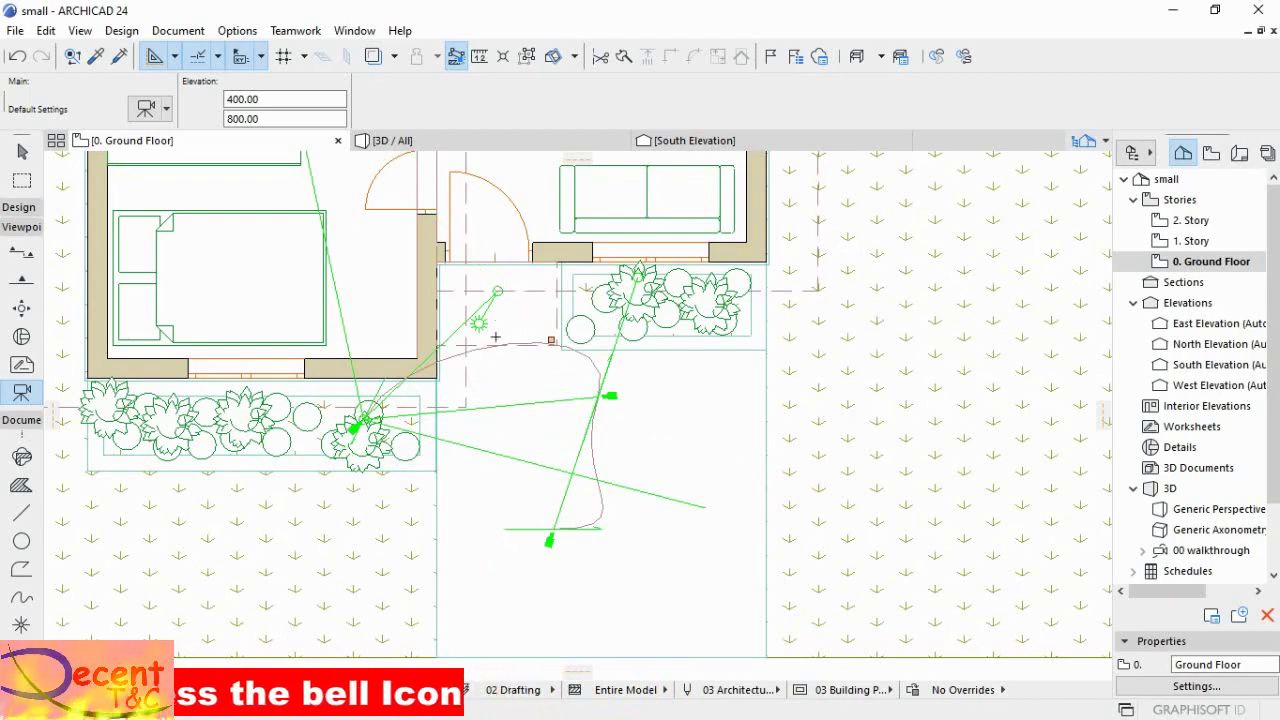
{"action": "scroll", "coordinate": [493, 340], "scroll_direction": "down", "scroll_amount": 5}
{"action": "scroll", "coordinate": [488, 342], "scroll_direction": "up", "scroll_amount": 4}
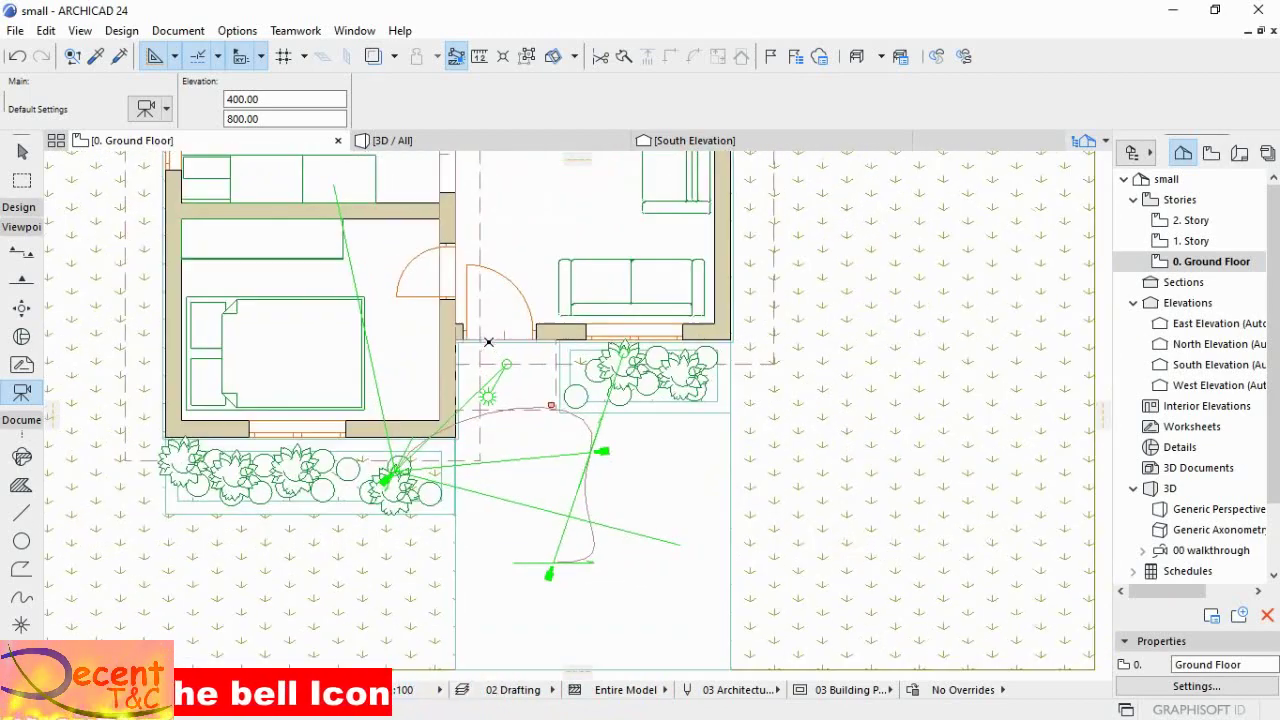
{"action": "left_click", "coordinate": [505, 357]}
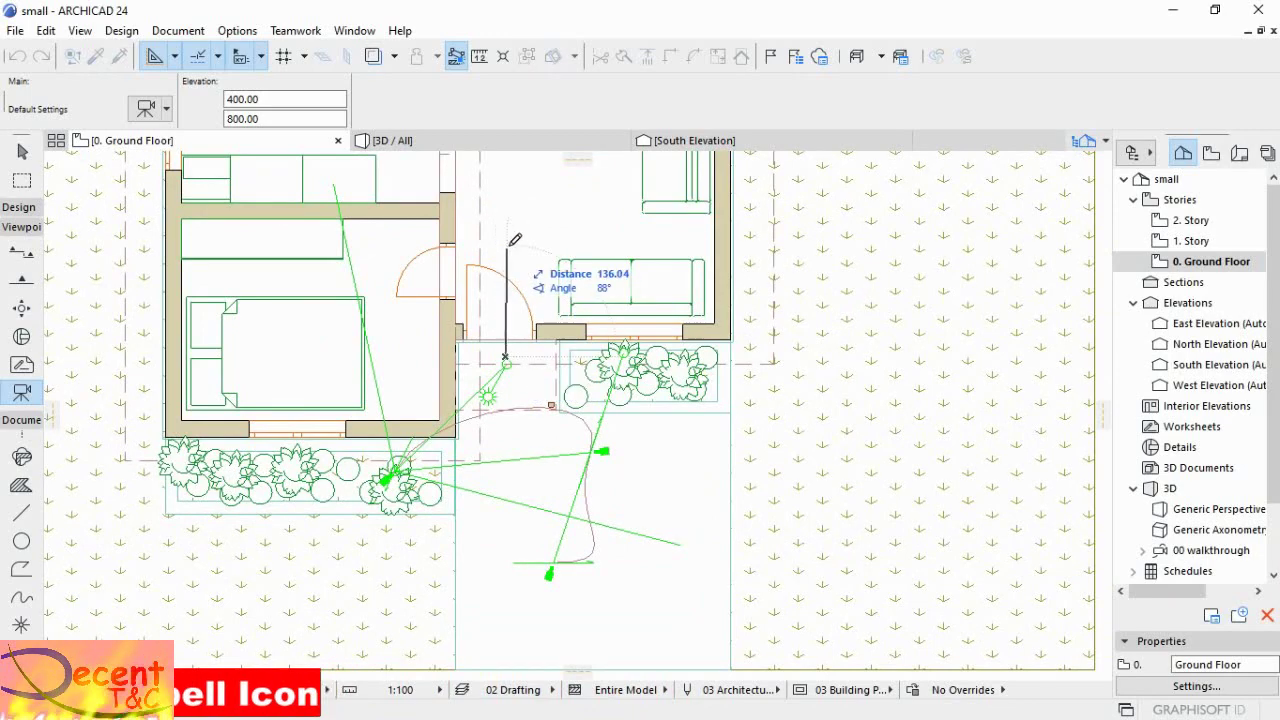
{"action": "left_click", "coordinate": [505, 211]}
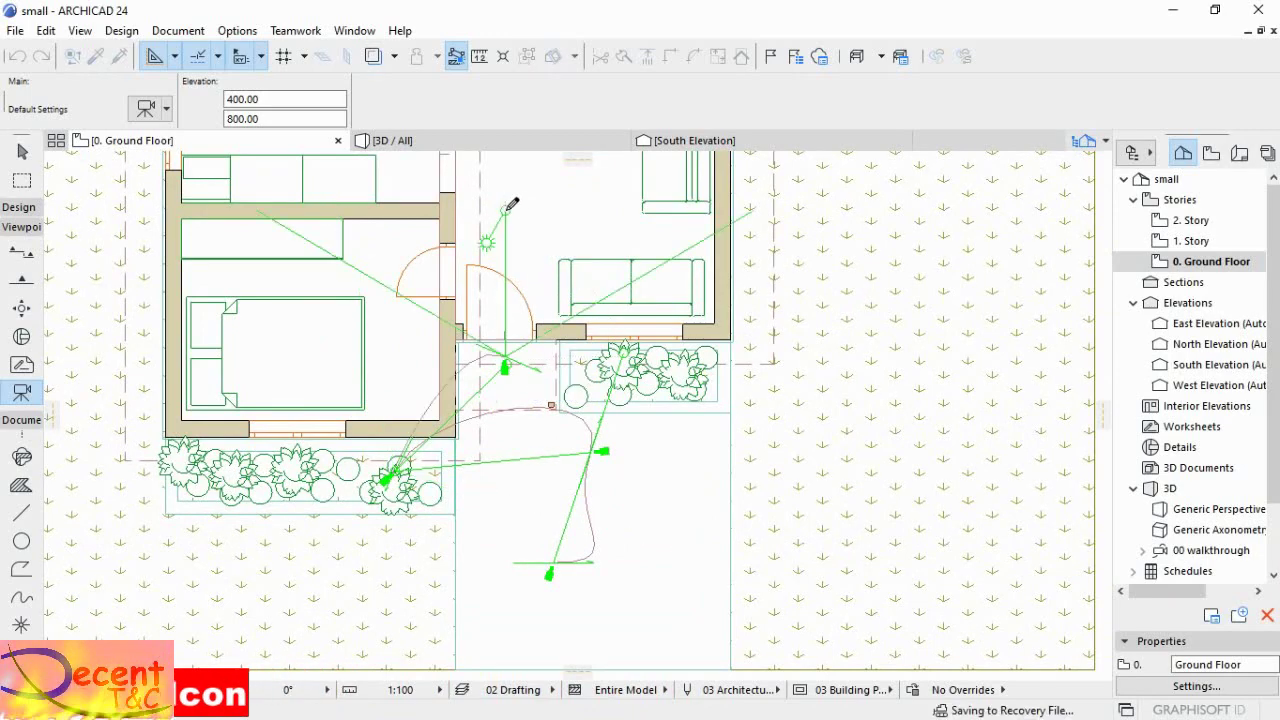
{"action": "scroll", "coordinate": [504, 452], "scroll_direction": "down", "scroll_amount": 2}
{"action": "scroll", "coordinate": [573, 526], "scroll_direction": "up", "scroll_amount": 4}
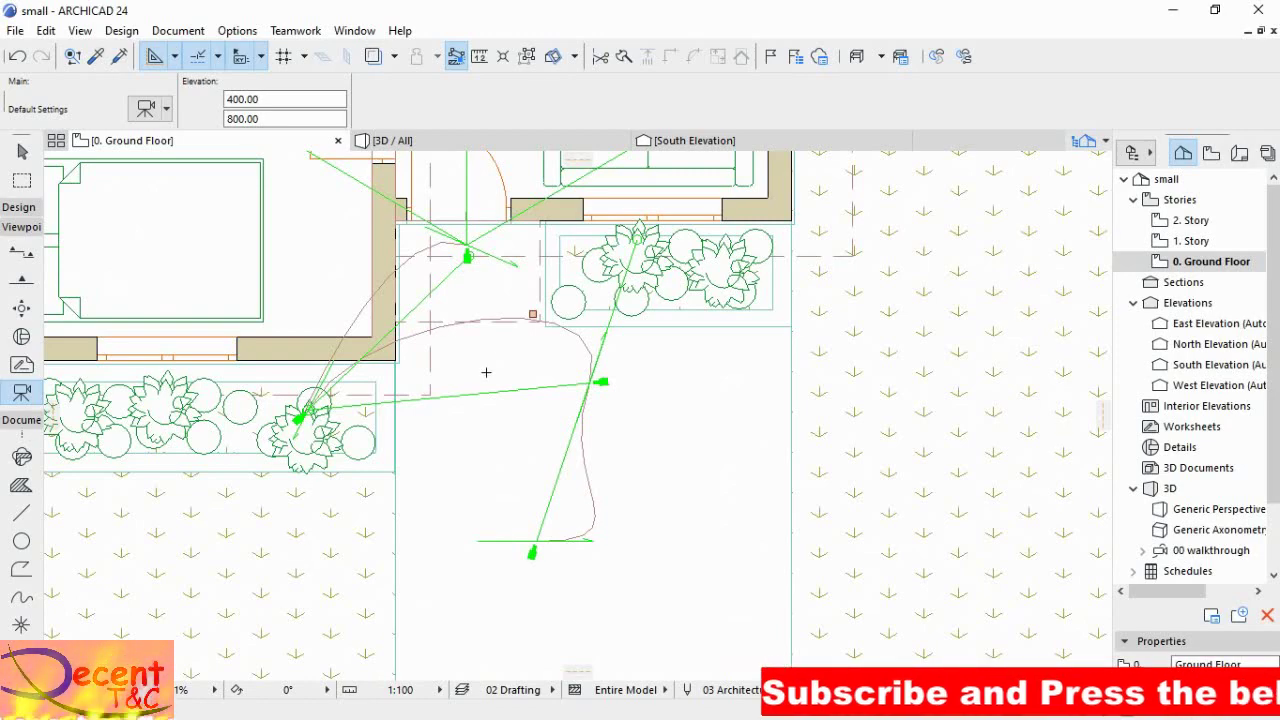
- Re-aim the entrance camera toward the living room's far corner
{"action": "scroll", "coordinate": [473, 377], "scroll_direction": "down", "scroll_amount": 4}
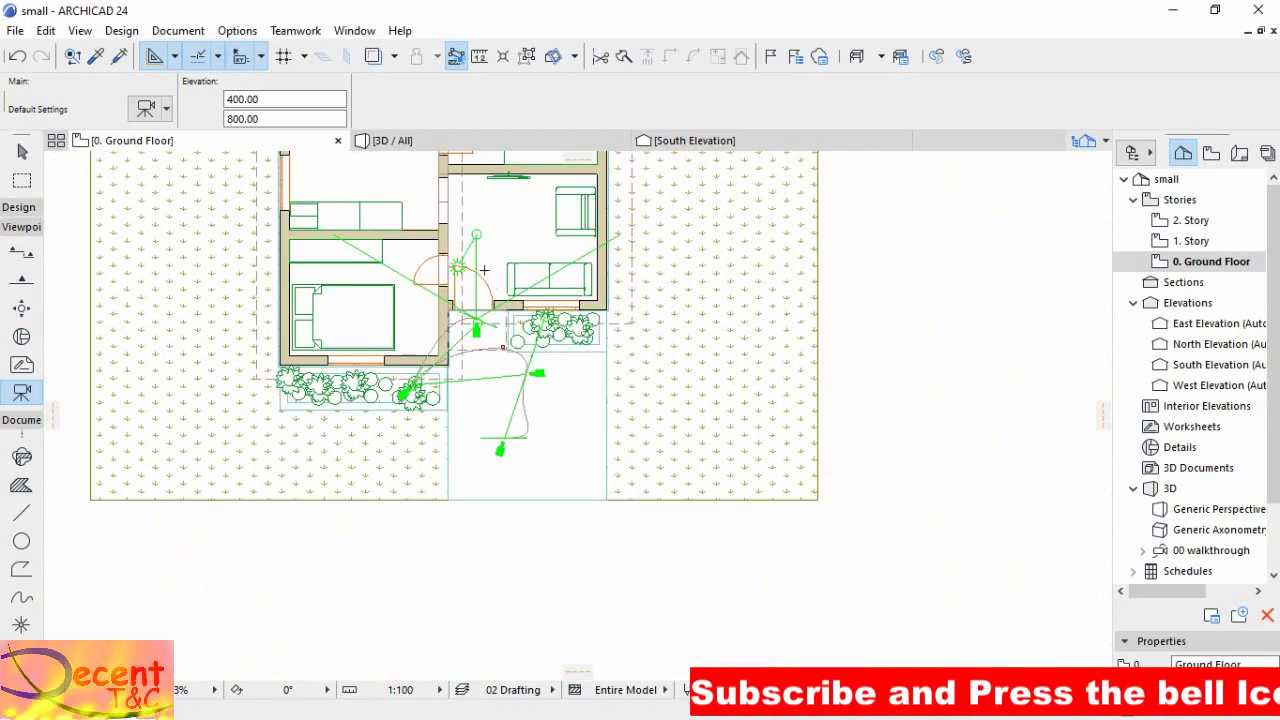
{"action": "scroll", "coordinate": [476, 283], "scroll_direction": "up", "scroll_amount": 3}
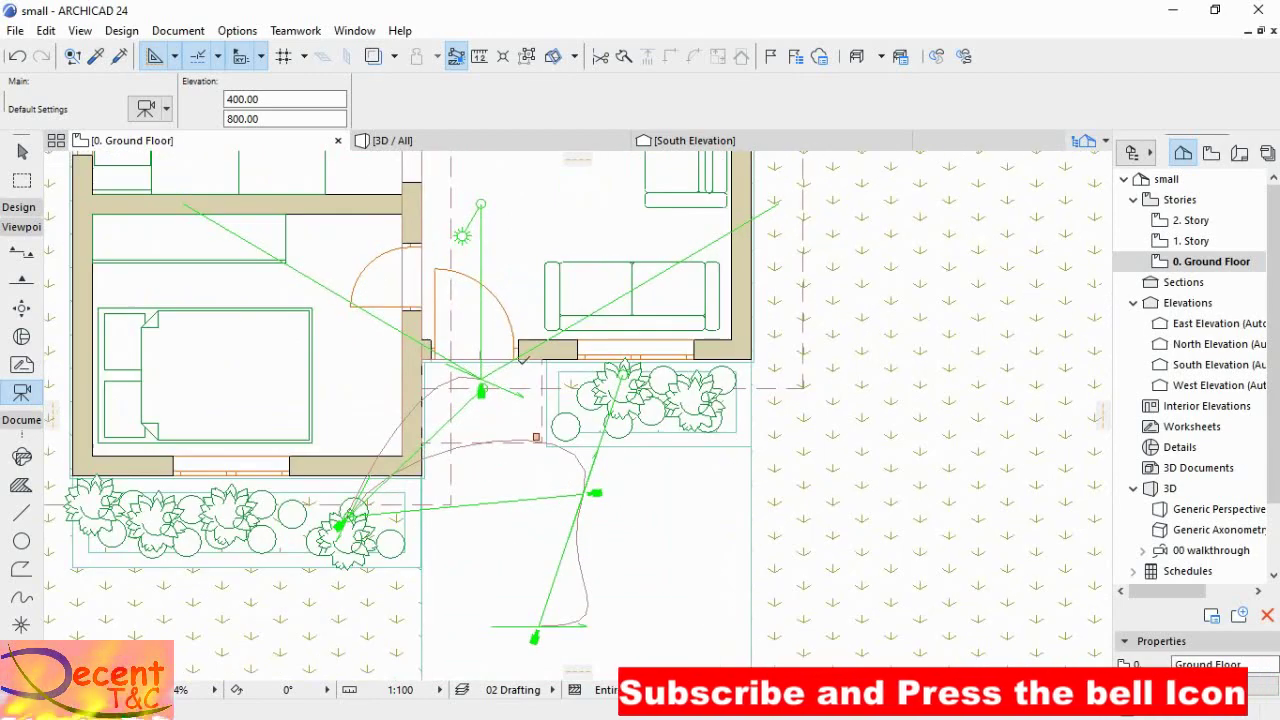
{"action": "scroll", "coordinate": [500, 306], "scroll_direction": "down", "scroll_amount": 2}
{"action": "scroll", "coordinate": [500, 306], "scroll_direction": "up", "scroll_amount": 3}
{"action": "scroll", "coordinate": [500, 306], "scroll_direction": "down", "scroll_amount": 3}
{"action": "scroll", "coordinate": [503, 309], "scroll_direction": "up", "scroll_amount": 4}
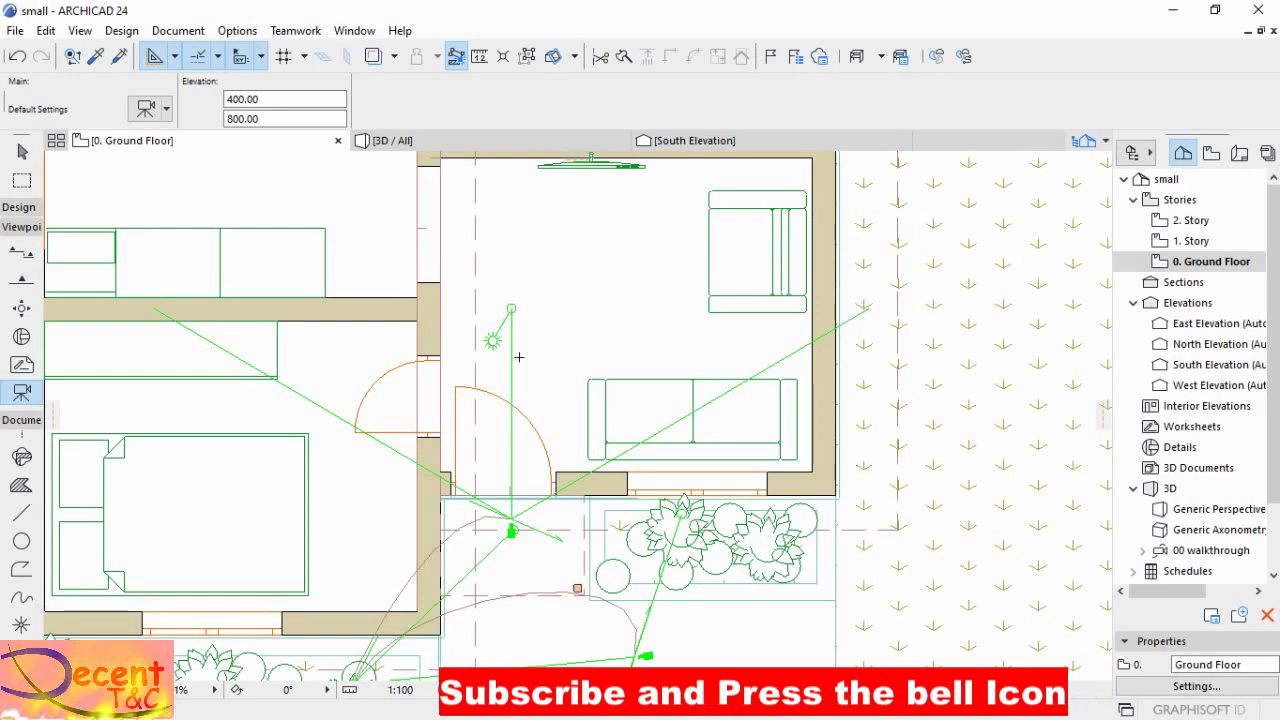
{"action": "scroll", "coordinate": [521, 378], "scroll_direction": "down", "scroll_amount": 3}
{"action": "left_click", "coordinate": [516, 337]}
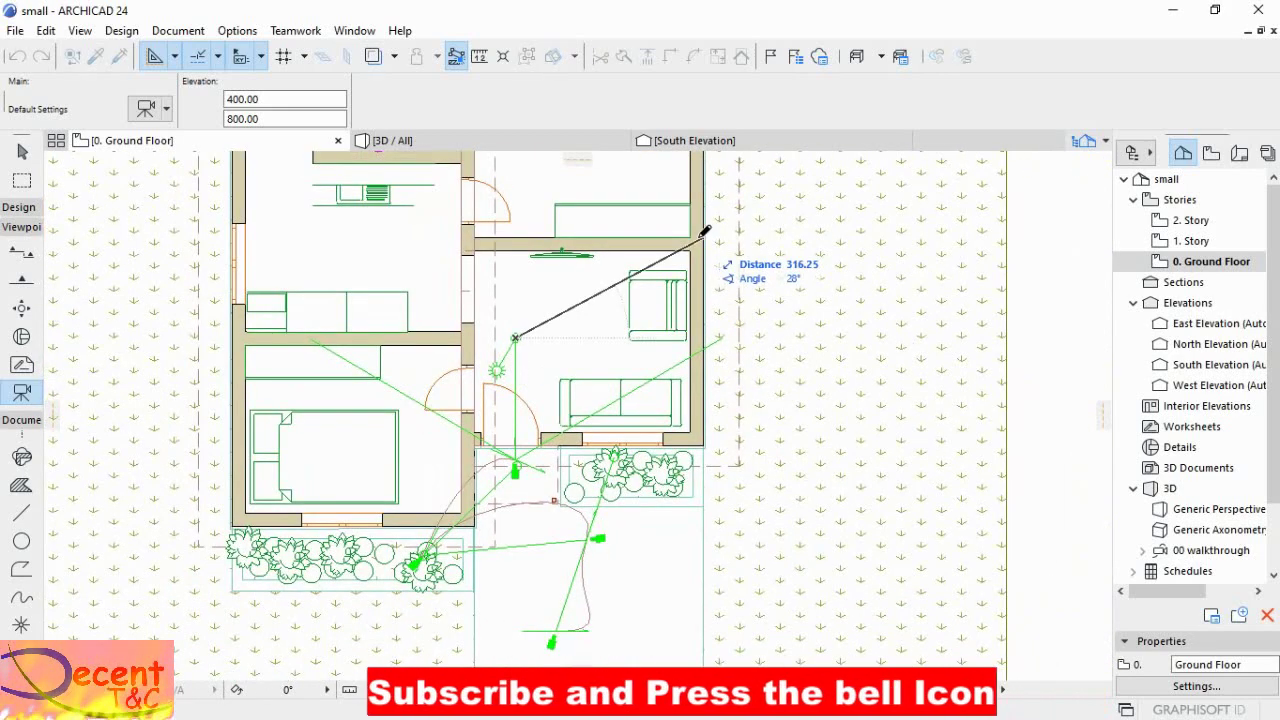
{"action": "left_click", "coordinate": [698, 247]}
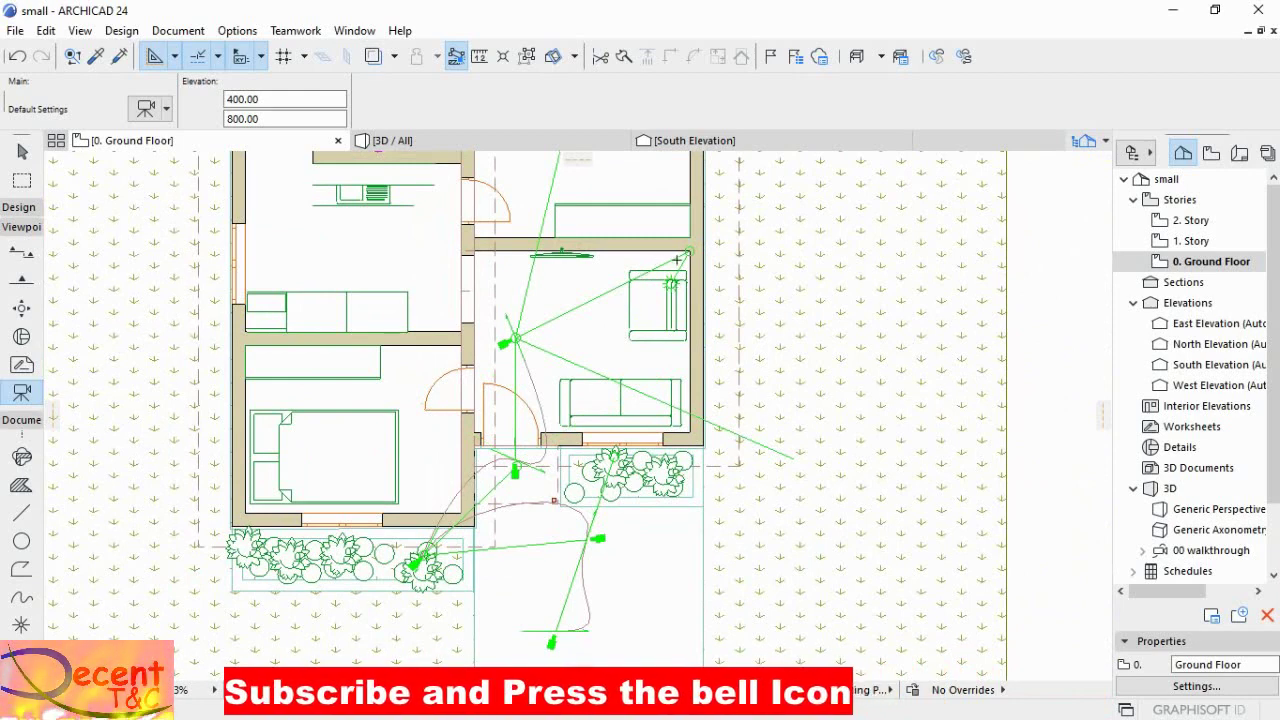
- Place cameras from the living-room corner into the left-hand room, aimed toward the bathroom
{"action": "left_click", "coordinate": [690, 250]}
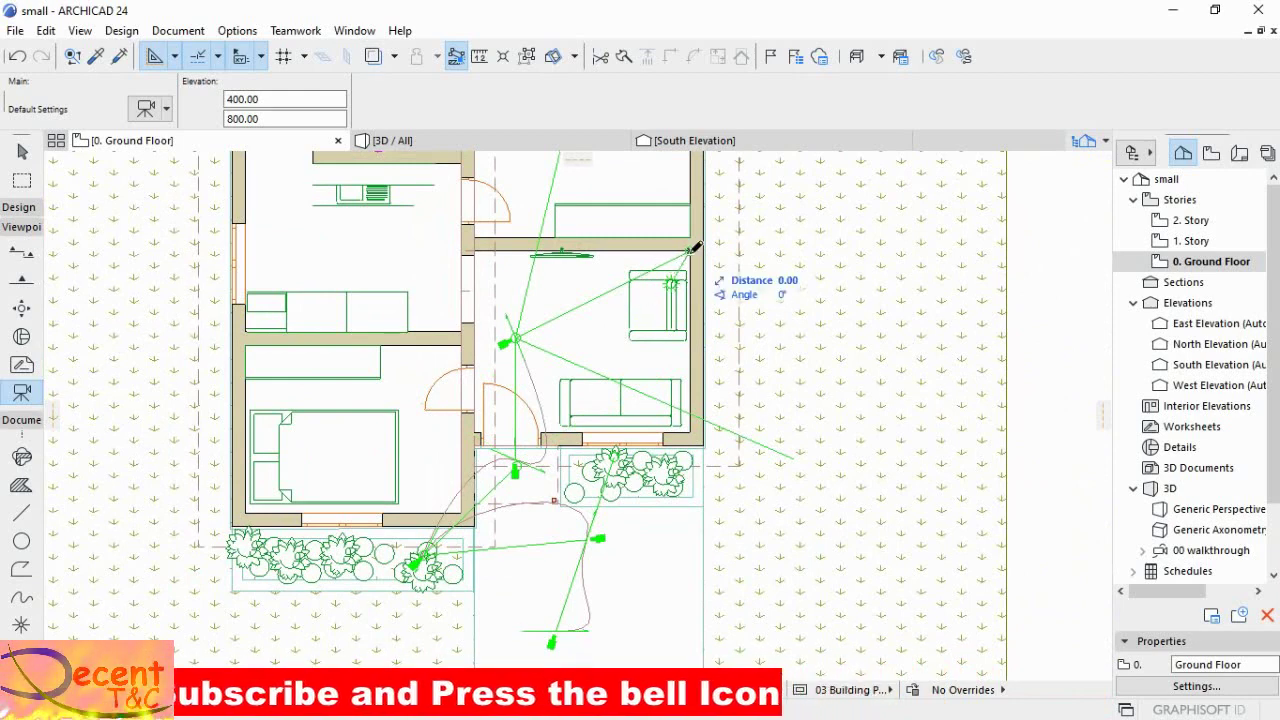
{"action": "left_click", "coordinate": [418, 282]}
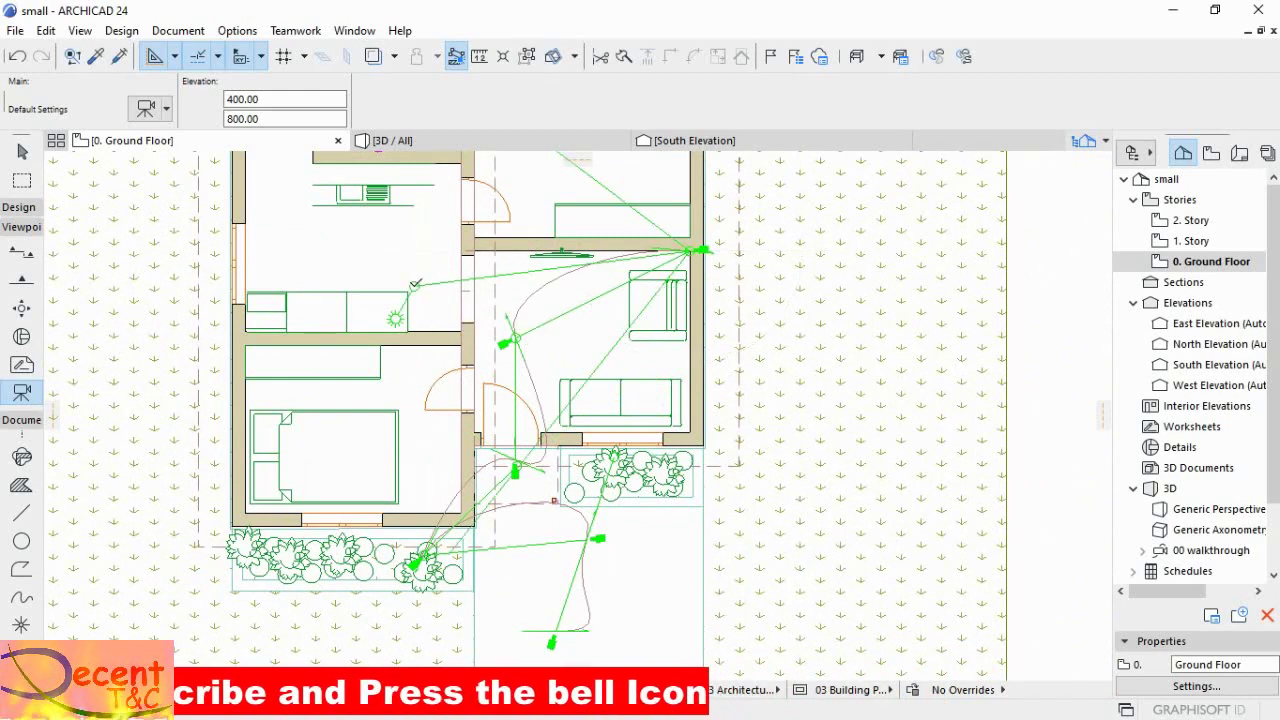
{"action": "scroll", "coordinate": [502, 355], "scroll_direction": "down", "scroll_amount": 3}
{"action": "scroll", "coordinate": [465, 330], "scroll_direction": "up", "scroll_amount": 2}
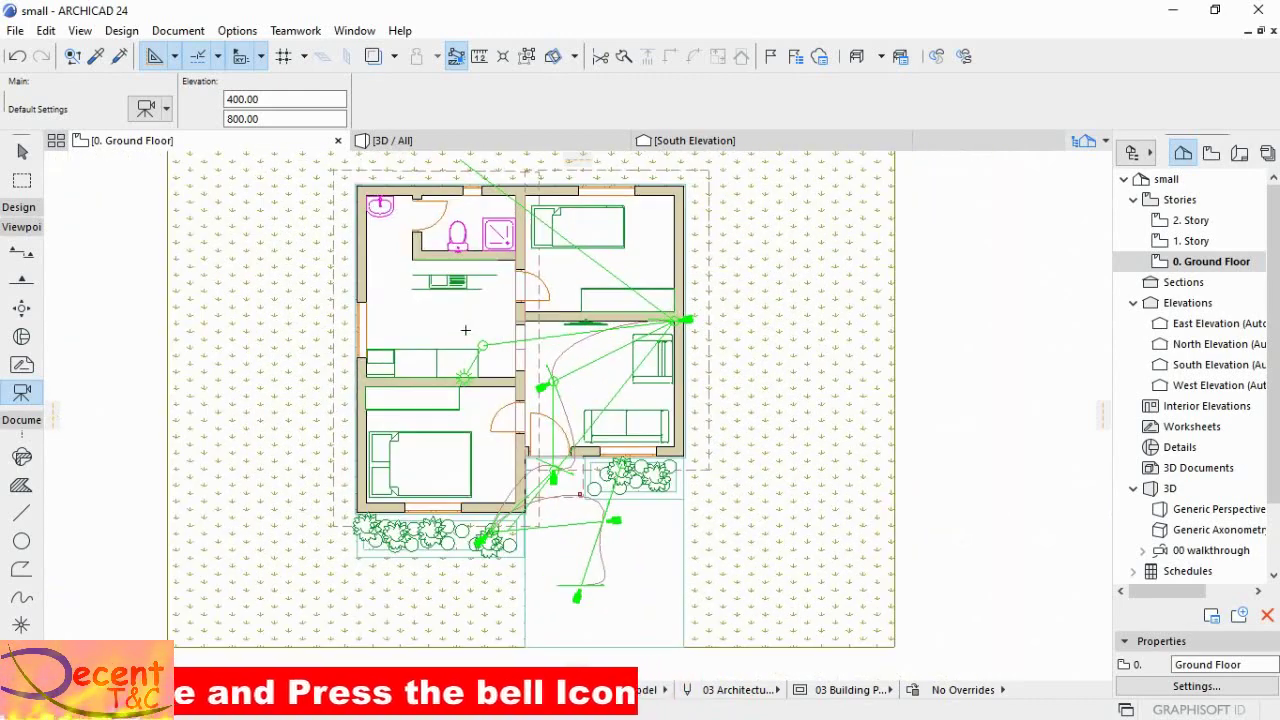
{"action": "scroll", "coordinate": [465, 330], "scroll_direction": "up", "scroll_amount": 2}
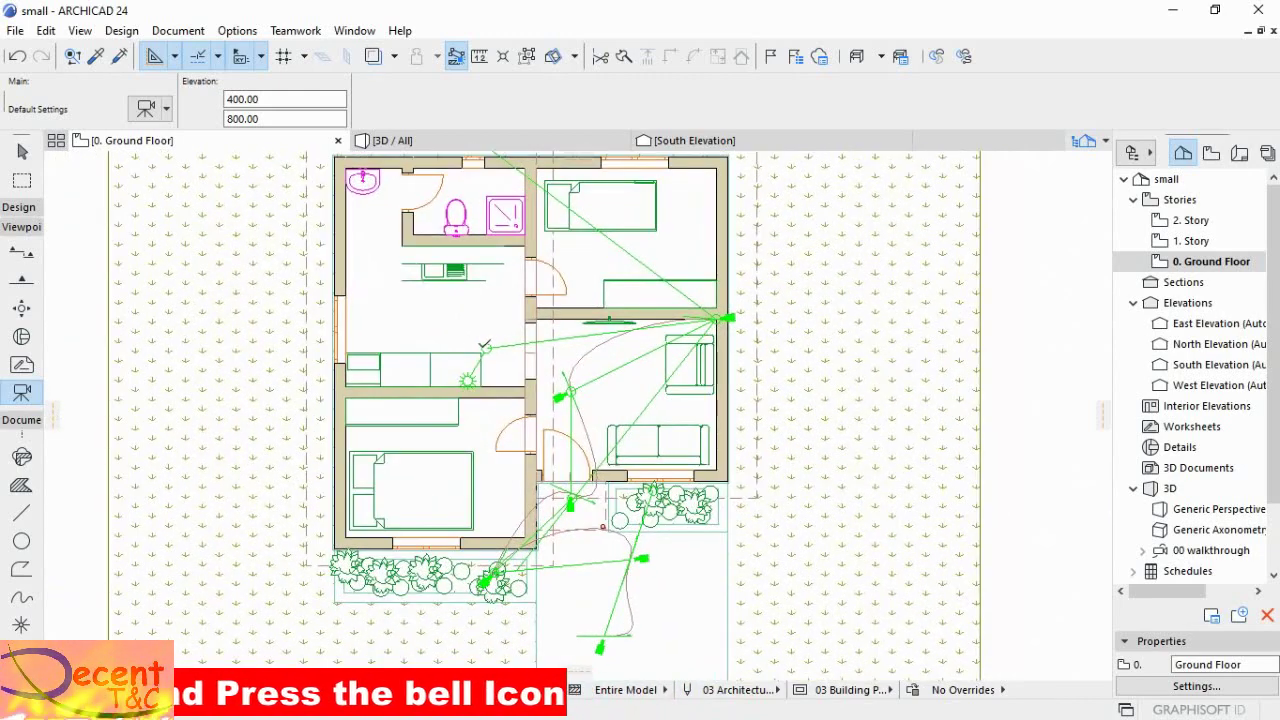
{"action": "left_click", "coordinate": [484, 347]}
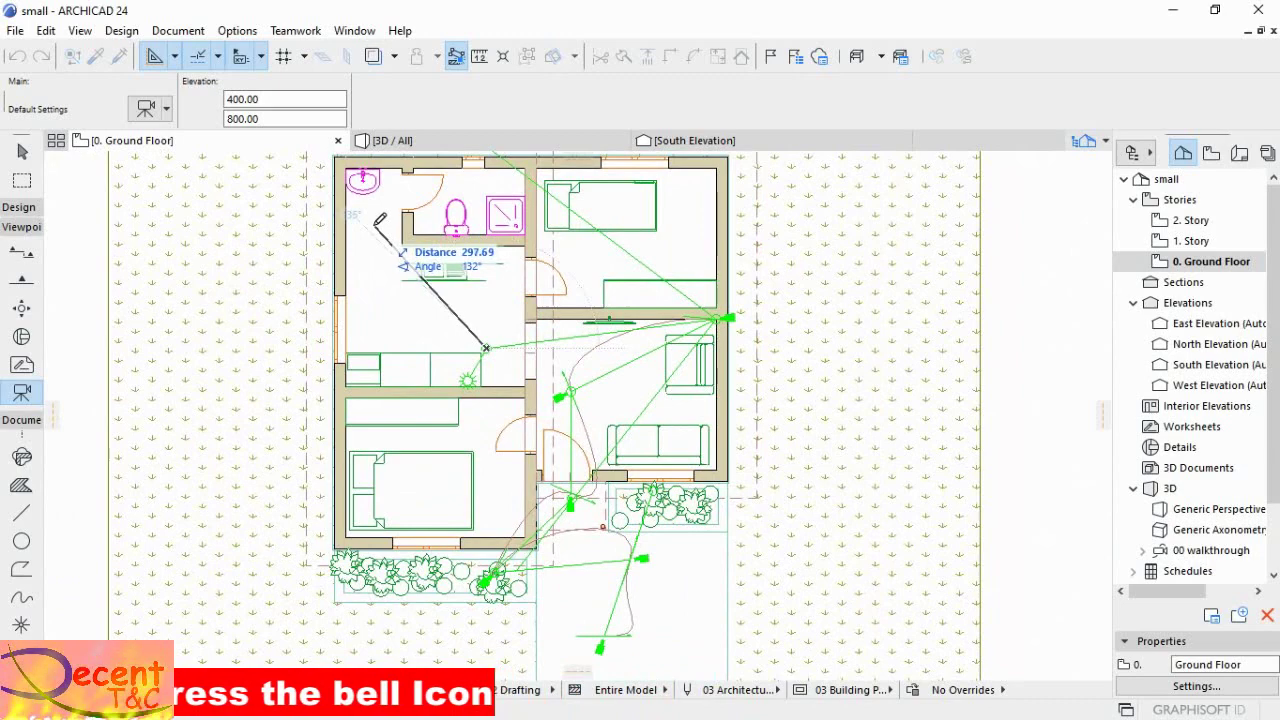
{"action": "left_click", "coordinate": [374, 226]}
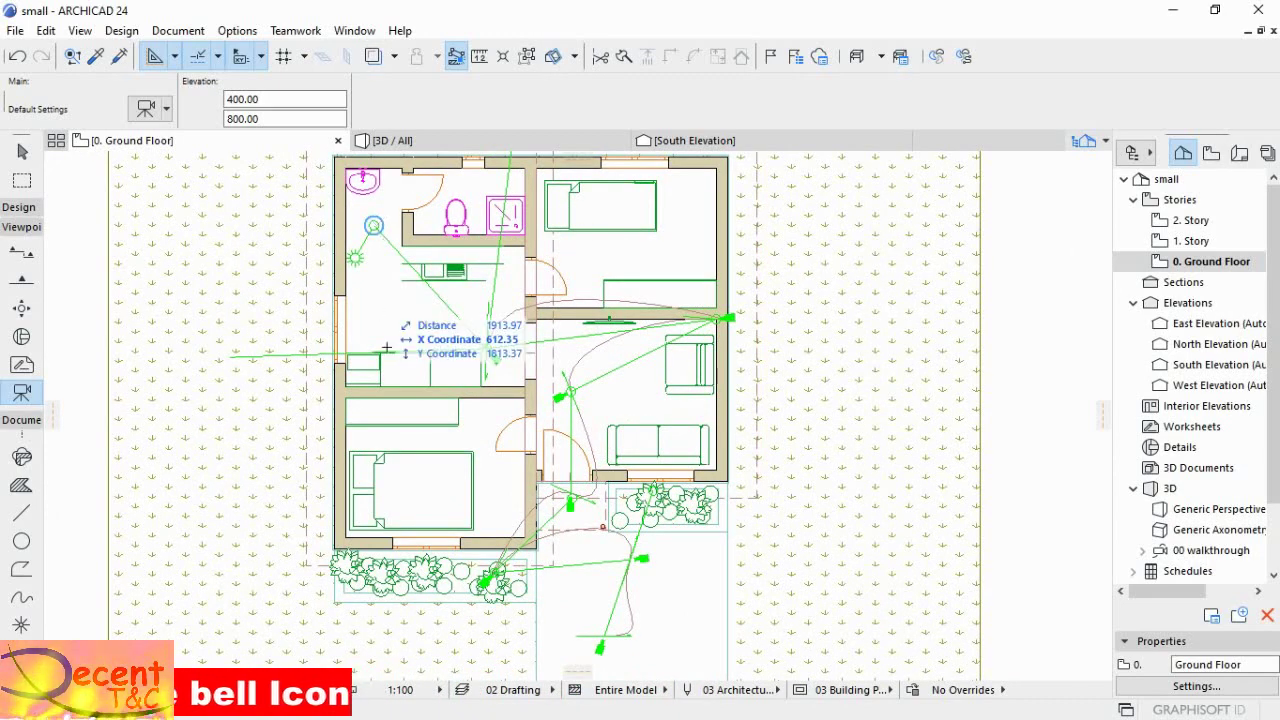
{"action": "scroll", "coordinate": [407, 331], "scroll_direction": "down", "scroll_amount": 3}
{"action": "scroll", "coordinate": [434, 392], "scroll_direction": "up", "scroll_amount": 2}
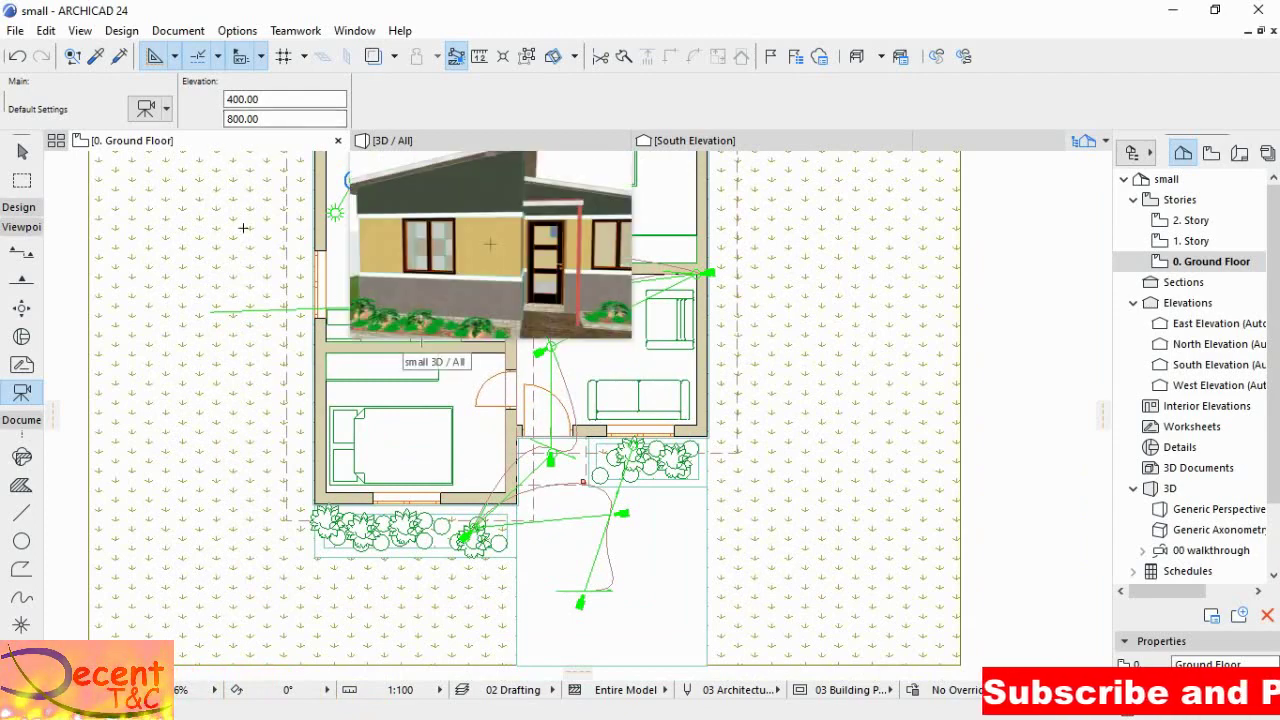
- Launch Create Fly-Through from Document > Creative Imaging for the 00: walkthrough camera path
{"action": "left_click", "coordinate": [177, 30]}
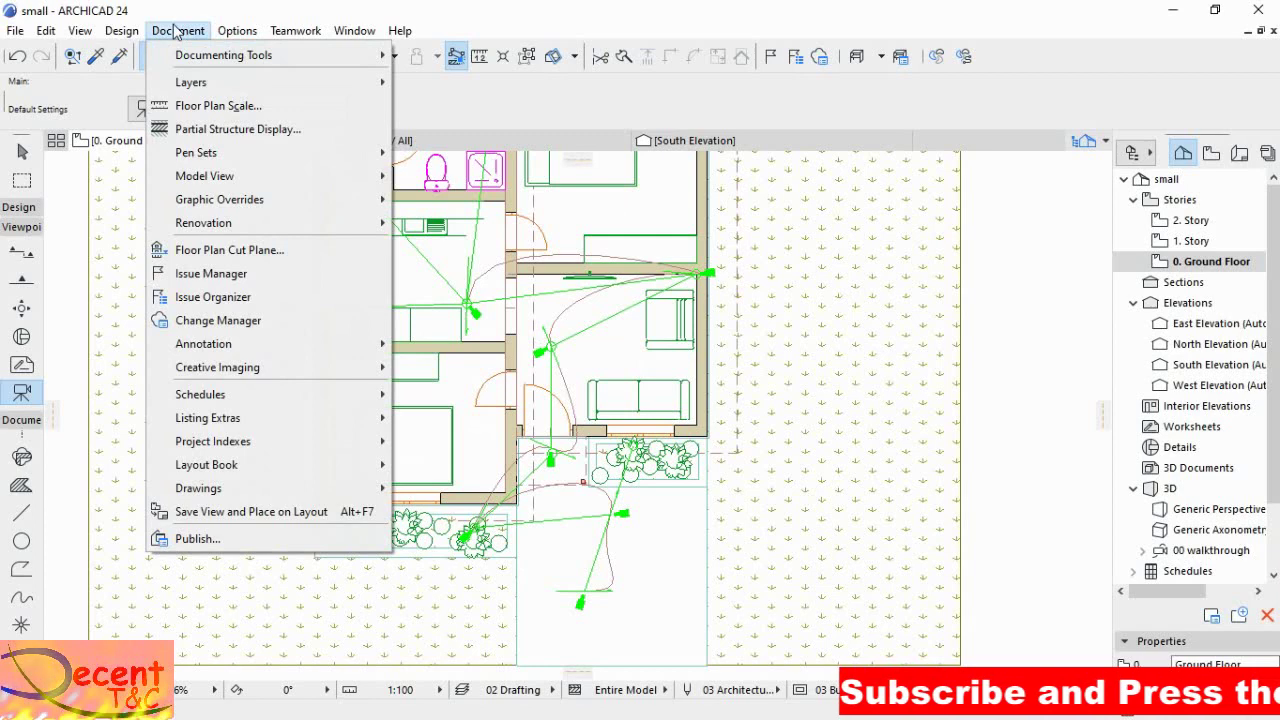
{"action": "mouse_move", "coordinate": [238, 370]}
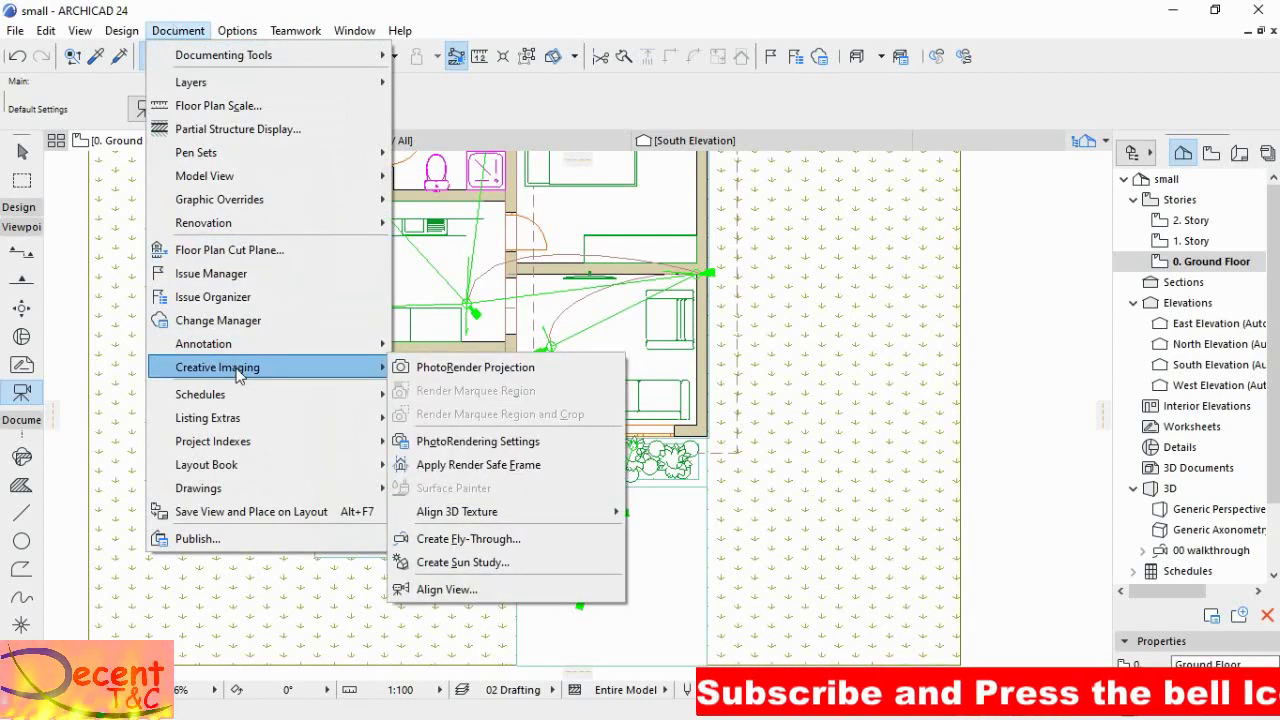
{"action": "left_click", "coordinate": [455, 538]}
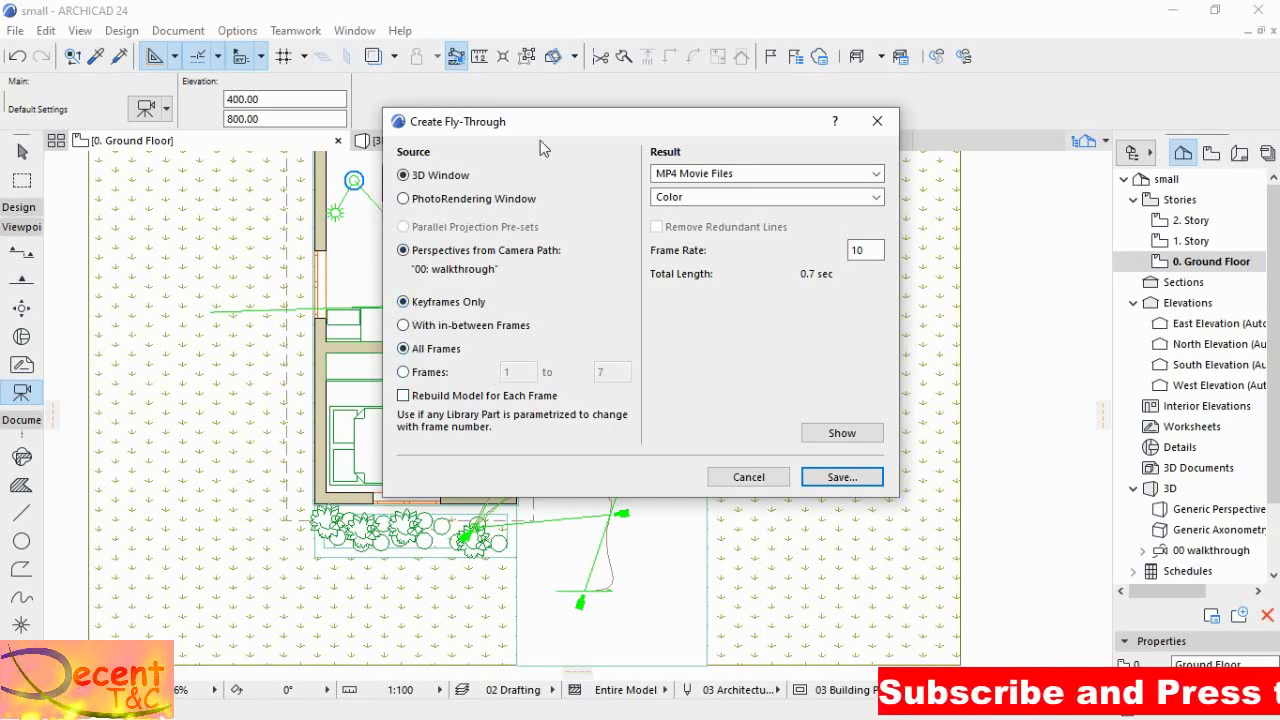
- Render the fly-through with in-between frames over frames 1 to 61, a 6.0-second movie
{"action": "left_click_drag", "start_coordinate": [552, 125], "coordinate": [936, 182]}
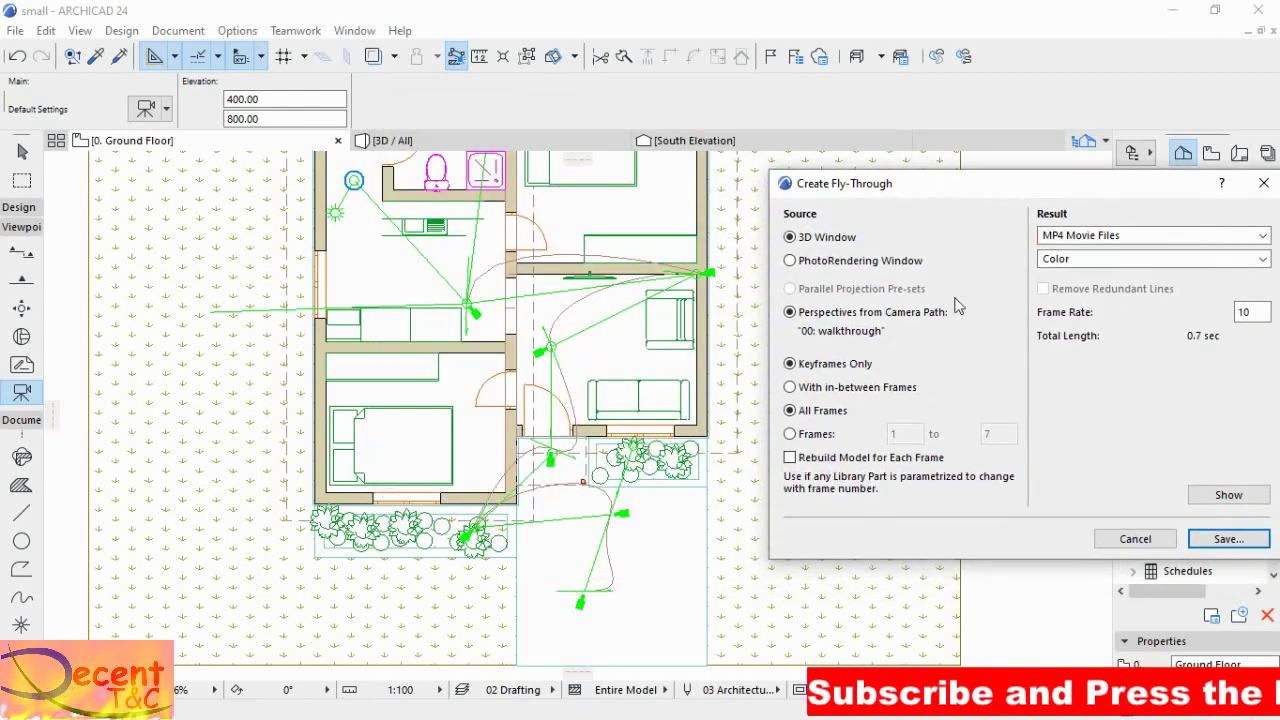
{"action": "left_click", "coordinate": [805, 435]}
{"action": "left_click", "coordinate": [985, 433]}
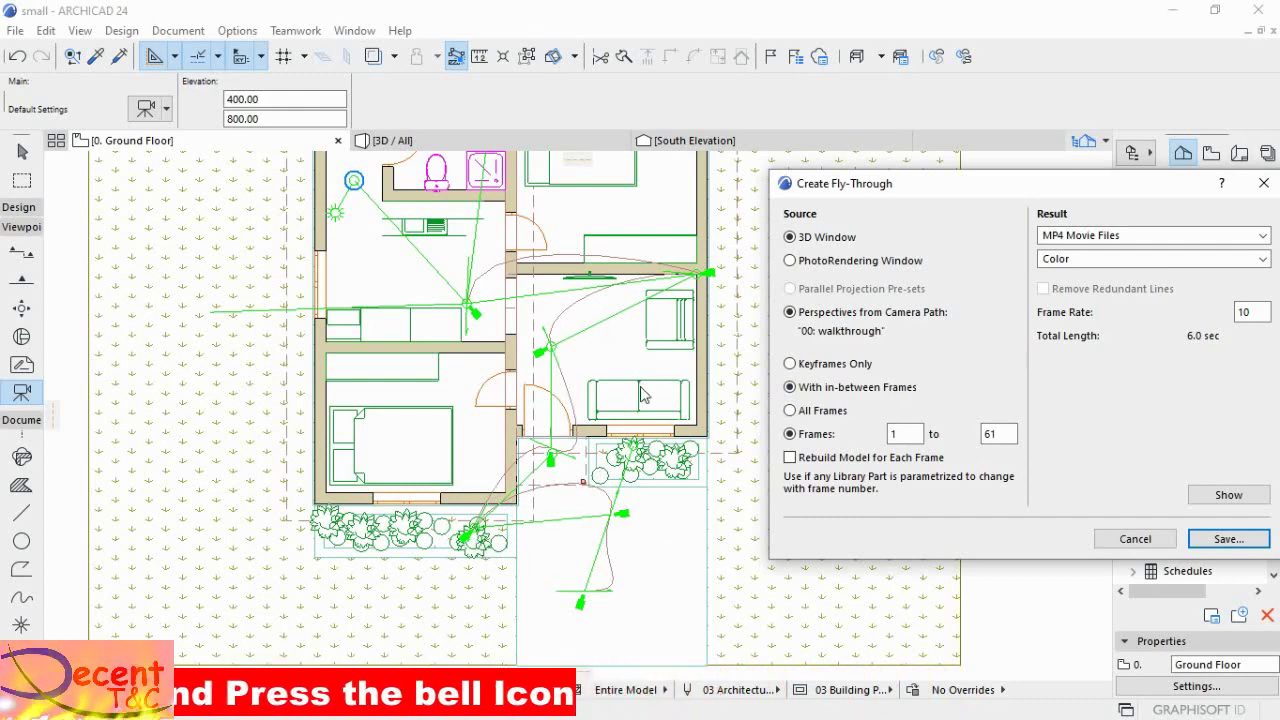
{"action": "left_click_drag", "start_coordinate": [958, 190], "coordinate": [578, 178]}
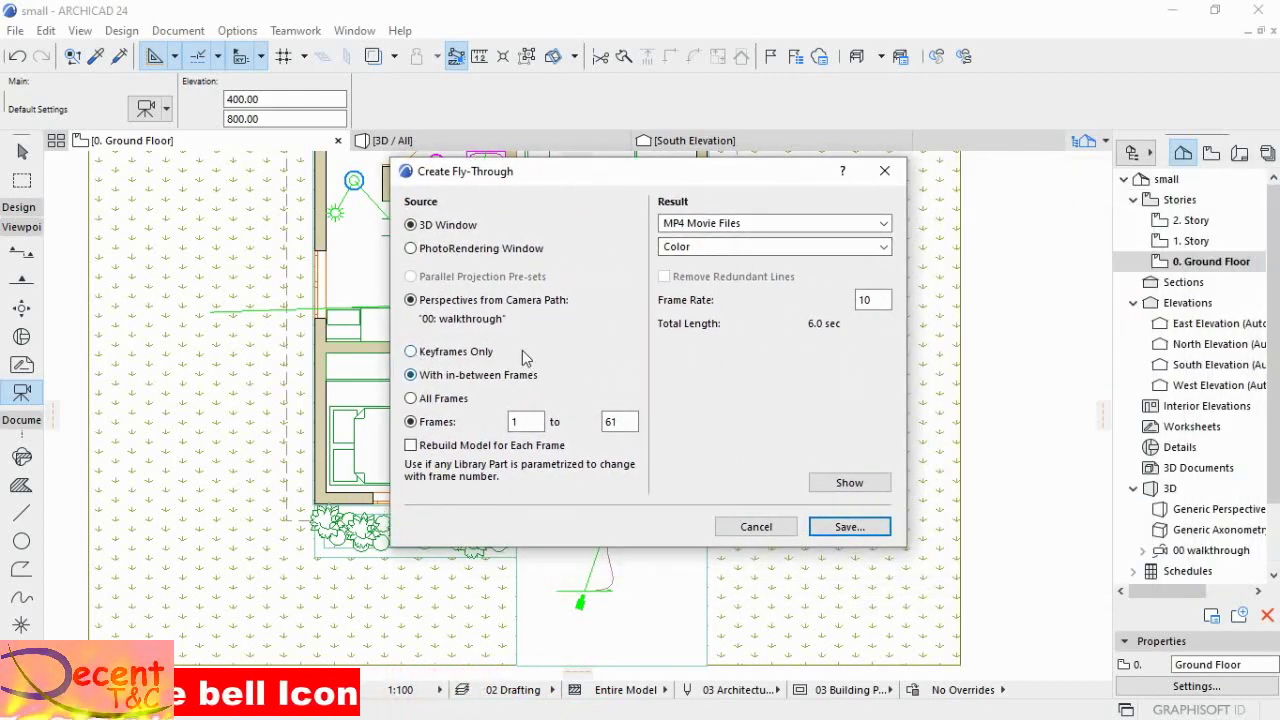
{"action": "left_click", "coordinate": [411, 398]}
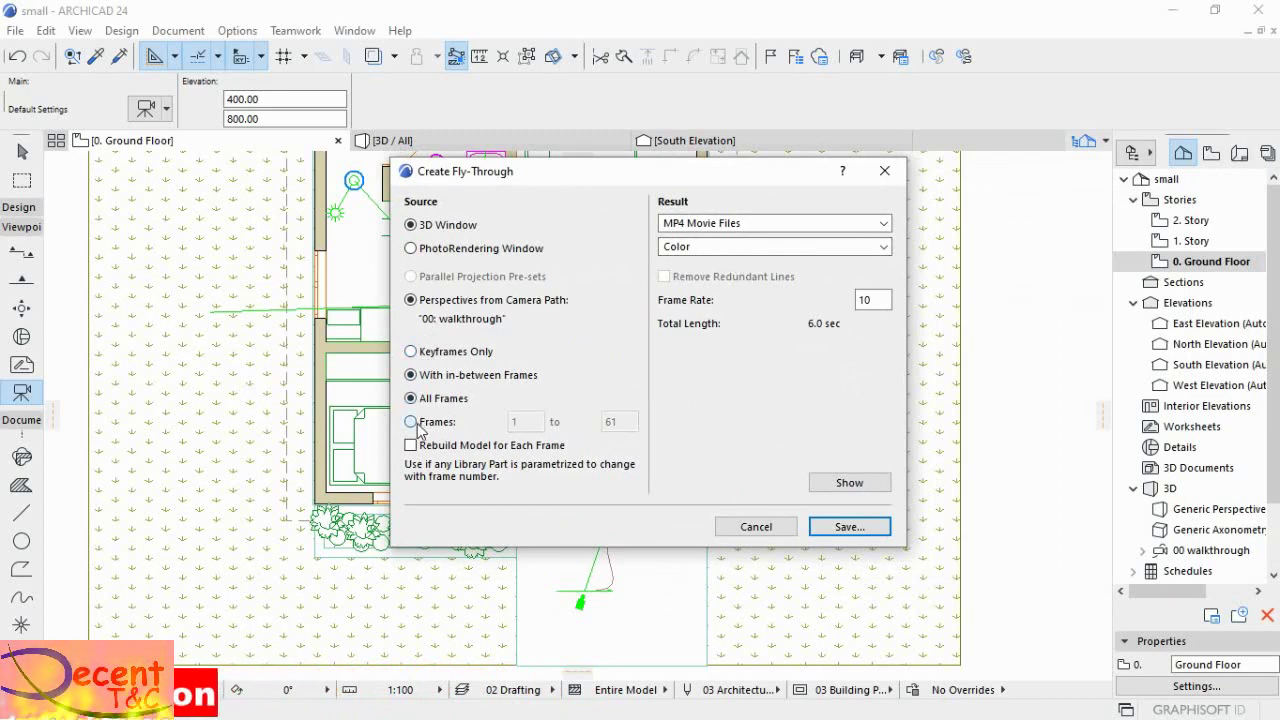
{"action": "left_click", "coordinate": [416, 423]}
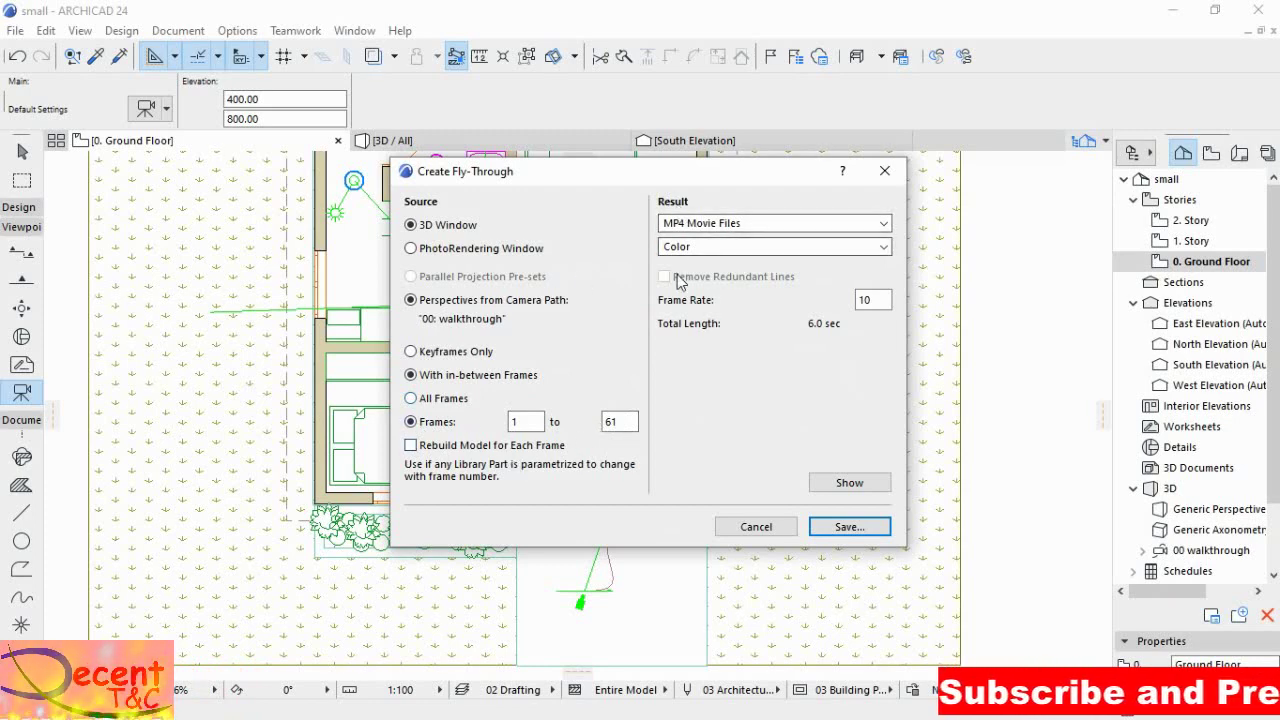
- Keep MP4 Movie Files and Color output, and take frames from the PhotoRendering Window
{"action": "left_click", "coordinate": [883, 223]}
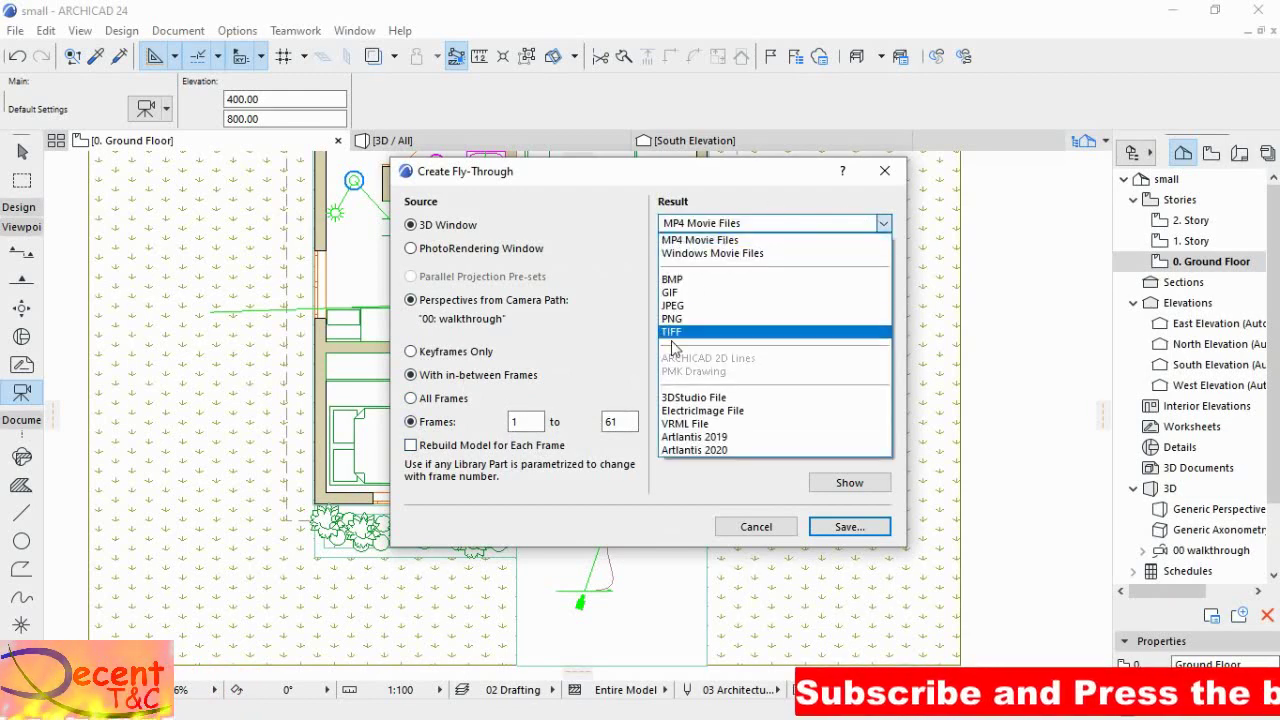
{"action": "left_click", "coordinate": [699, 240]}
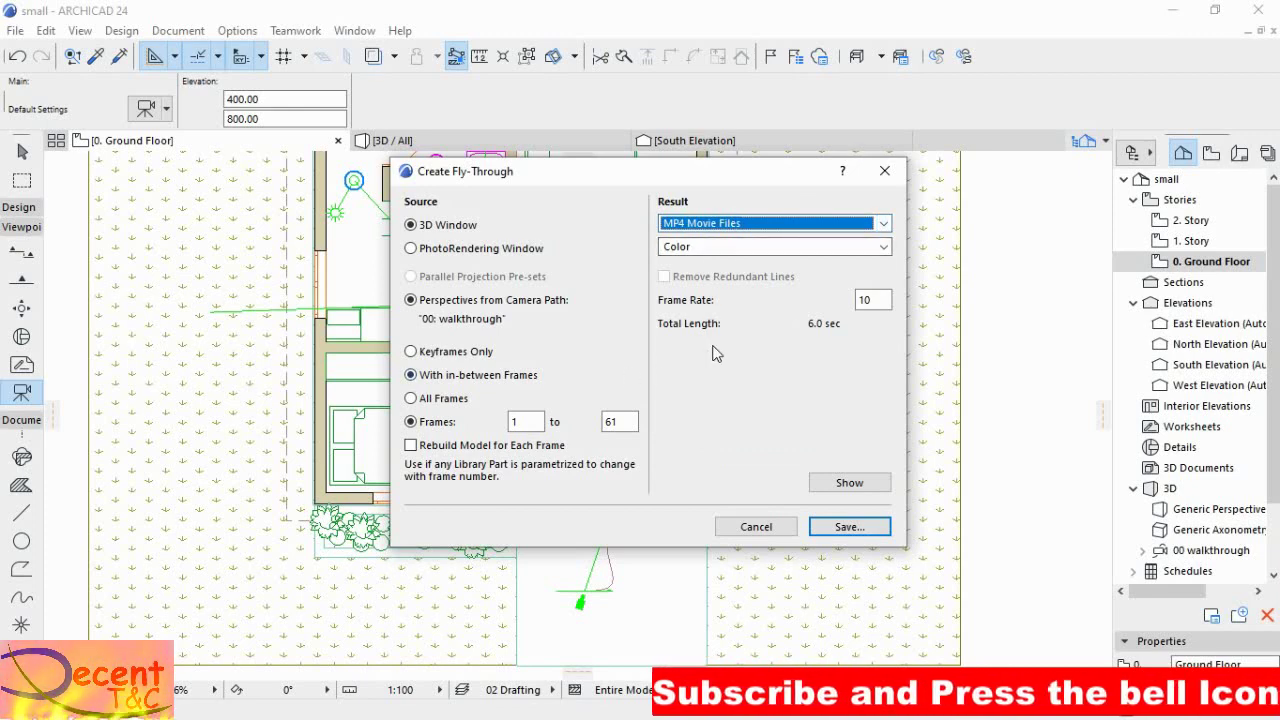
{"action": "left_click", "coordinate": [883, 247]}
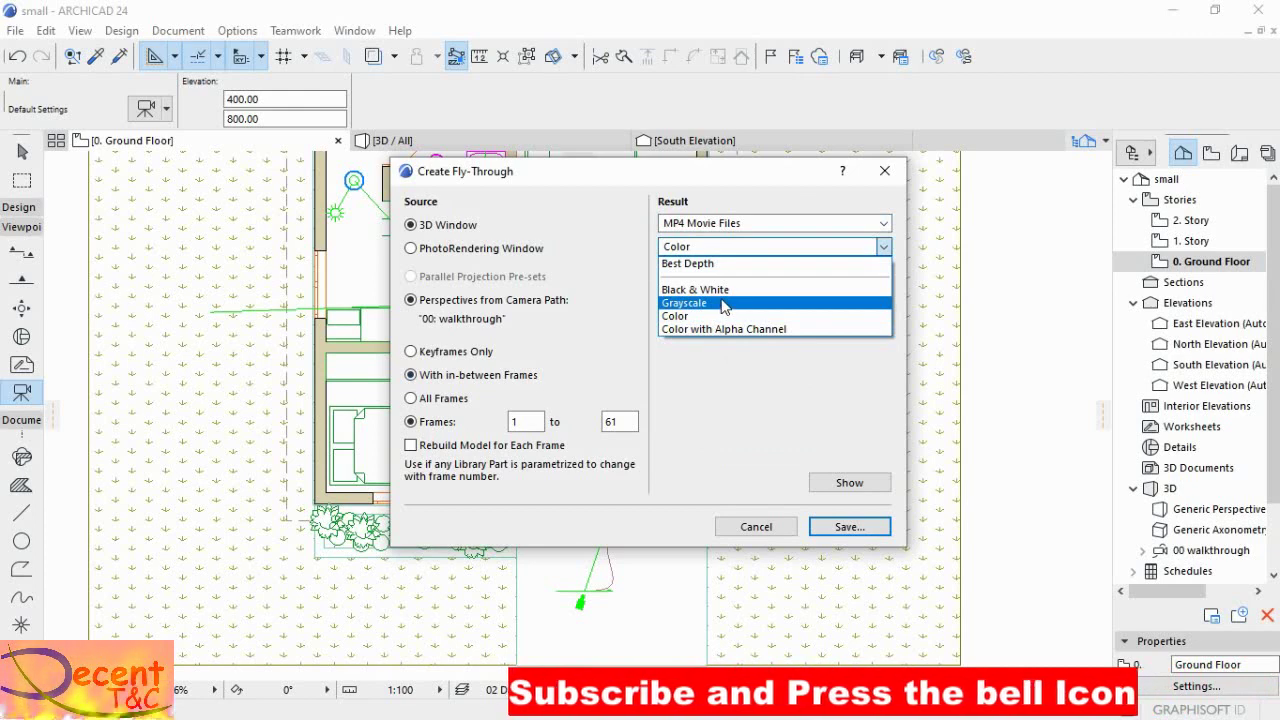
{"action": "left_click", "coordinate": [715, 194]}
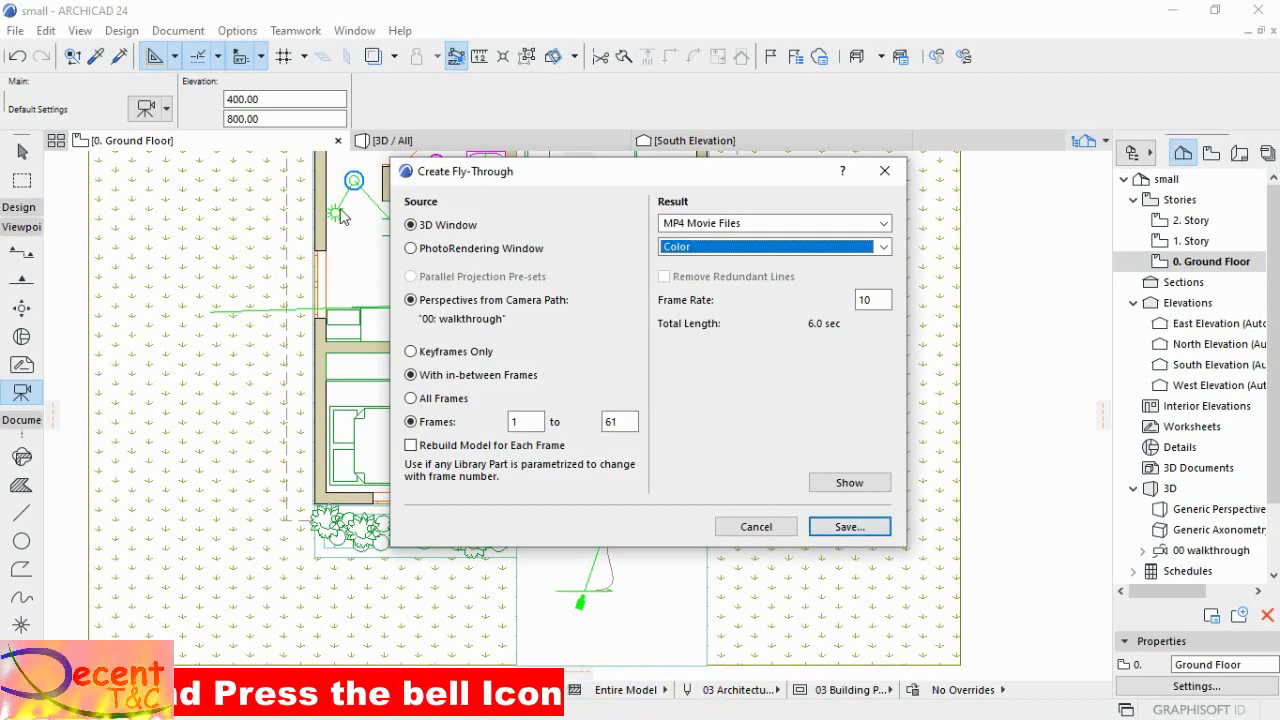
{"action": "left_click", "coordinate": [411, 249]}
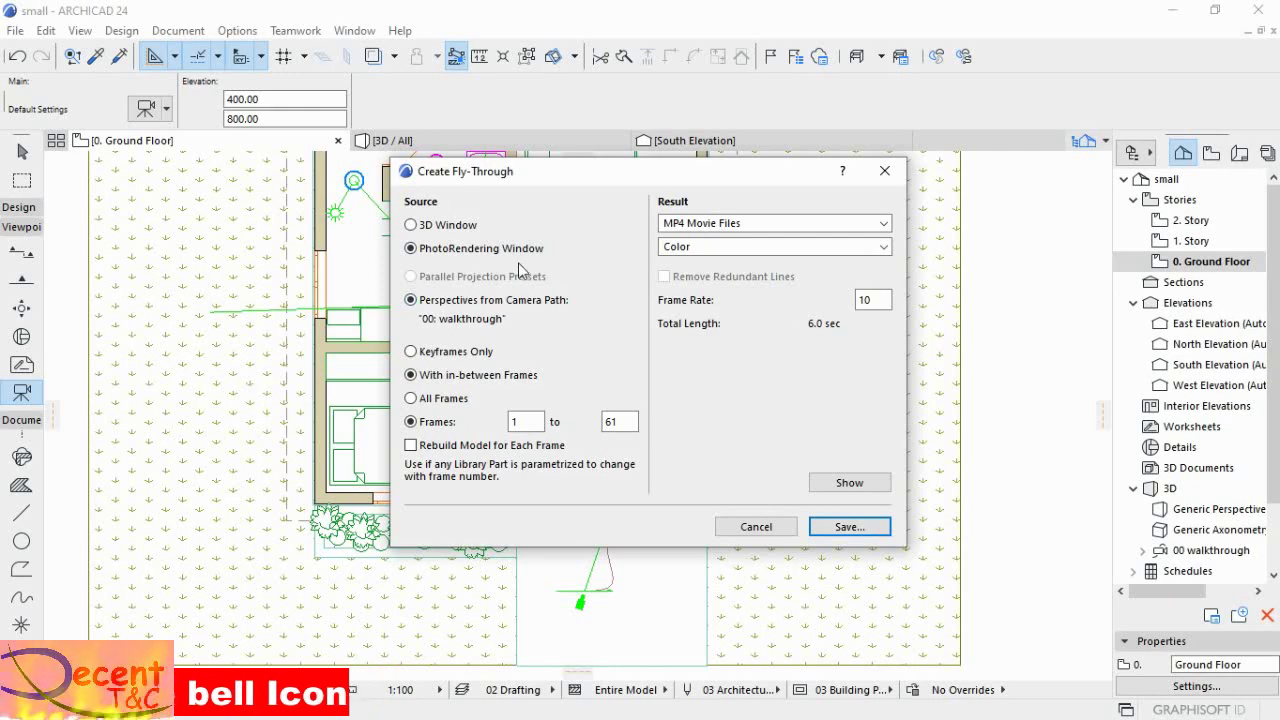
- Save the fly-through as the MP4 movie 'small' on the Desktop
{"action": "left_click", "coordinate": [832, 530]}
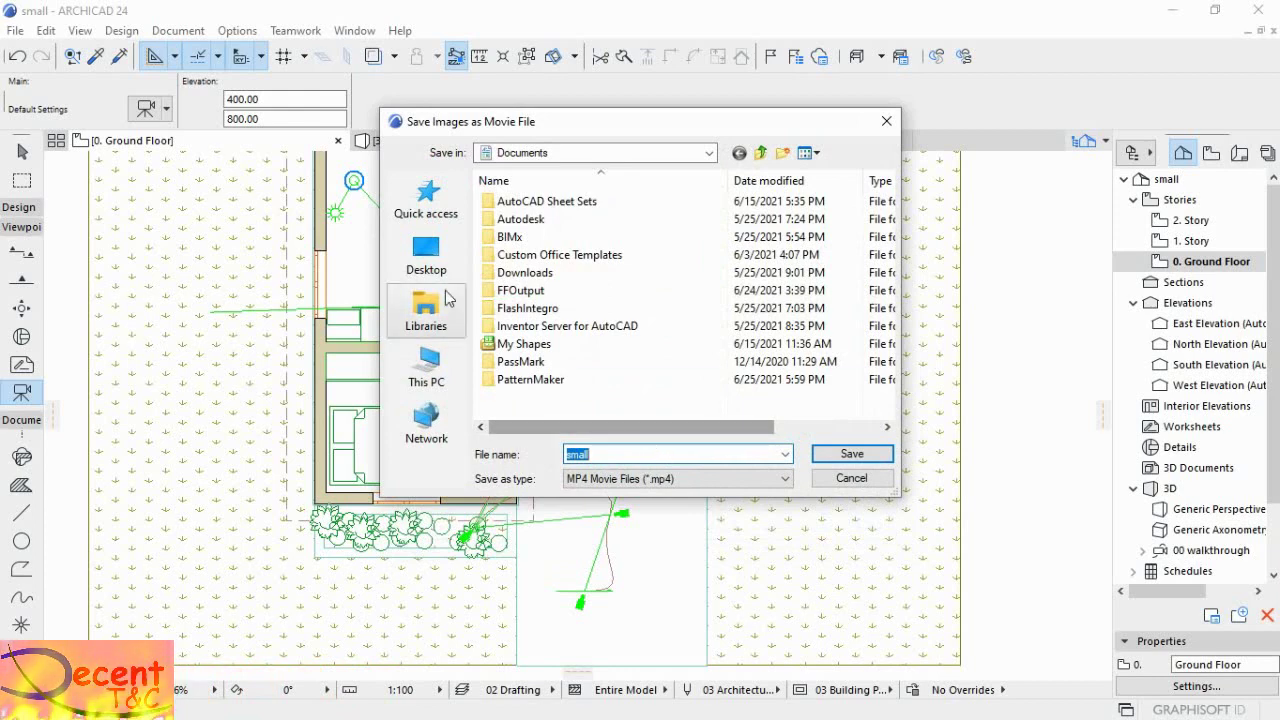
{"action": "left_click", "coordinate": [421, 260]}
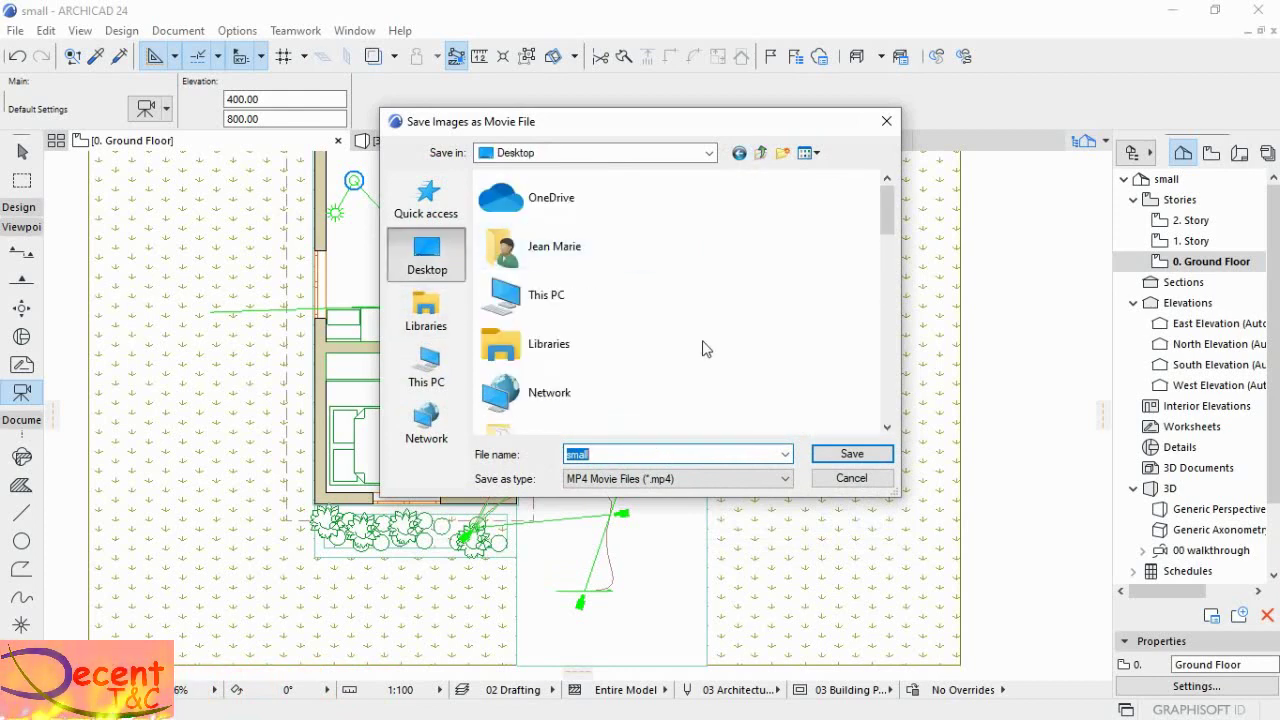
{"action": "scroll", "coordinate": [700, 346], "scroll_direction": "down", "scroll_amount": 10}
{"action": "scroll", "coordinate": [698, 344], "scroll_direction": "up", "scroll_amount": 10}
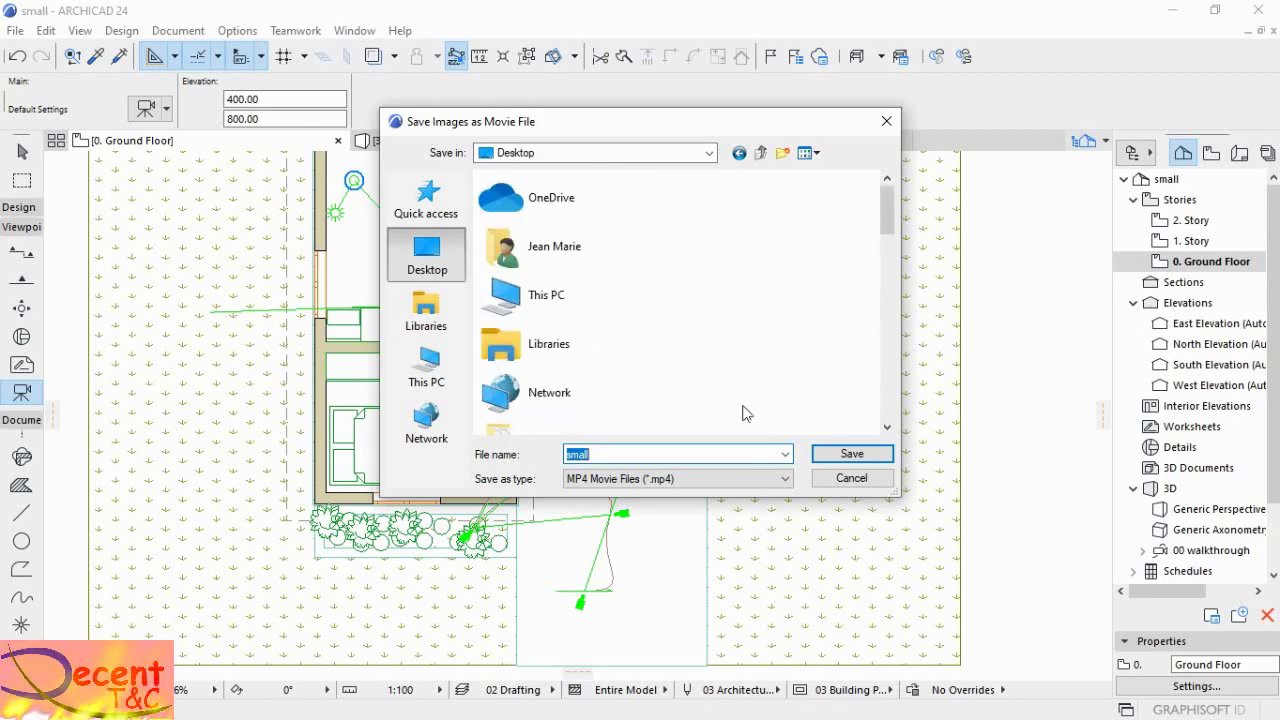
{"action": "left_click", "coordinate": [838, 458]}
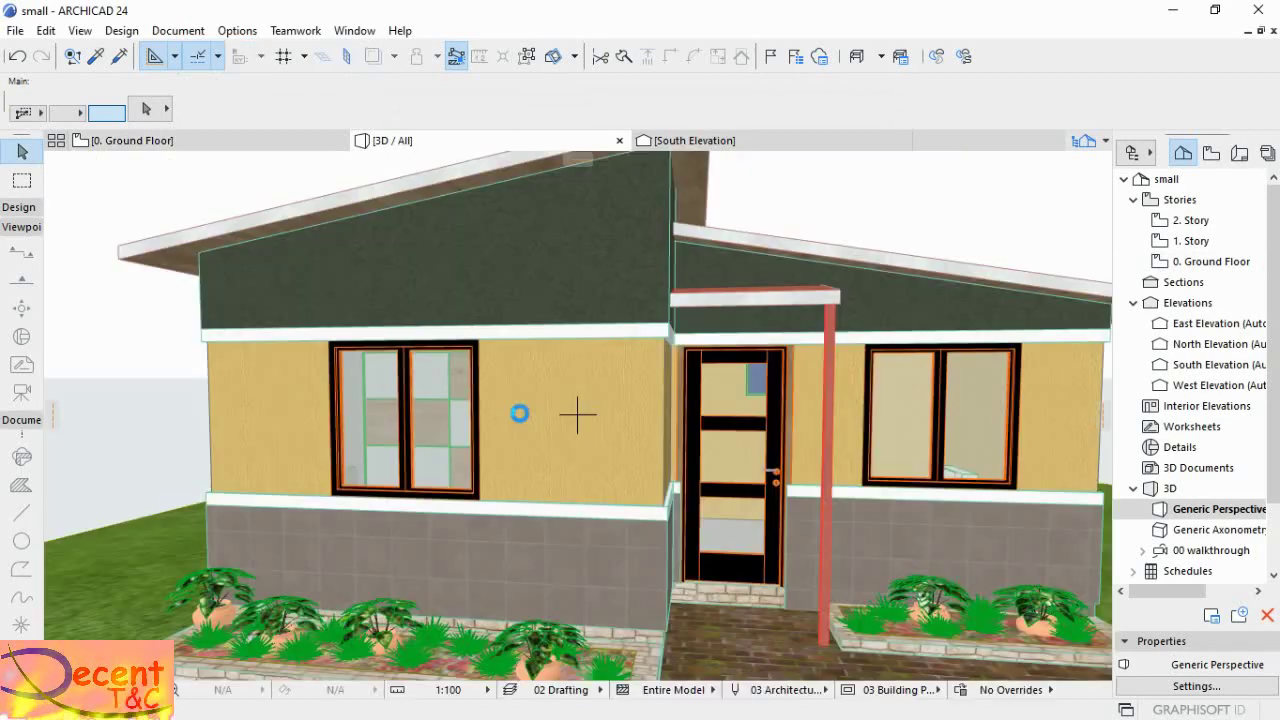